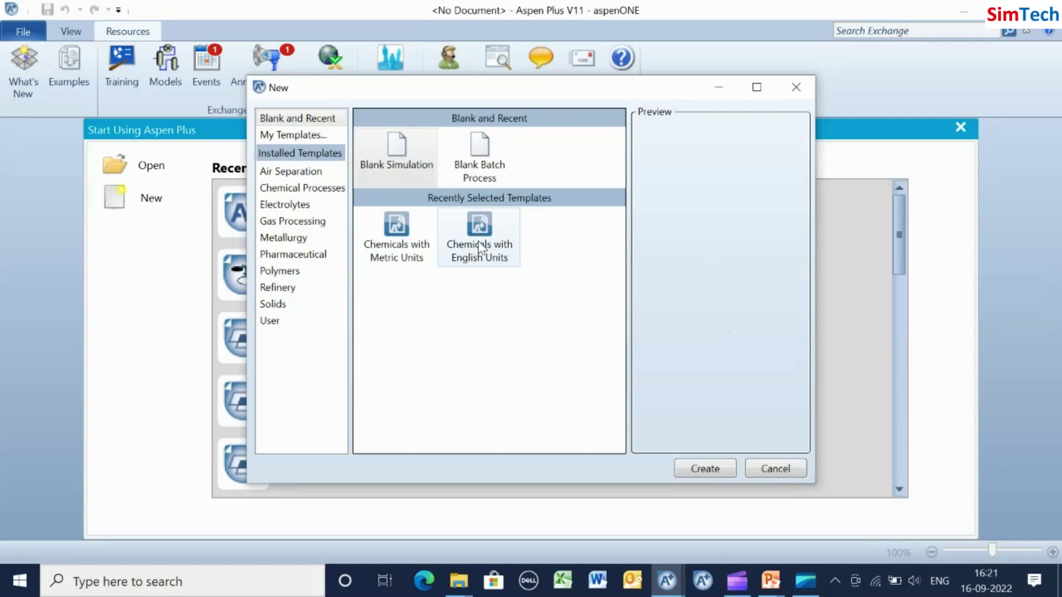
Create a simulation from the Chemicals with English Units template and add BENZENE as the first component.
{"action": "left_click", "coordinate": [479, 249]}
{"action": "left_click", "coordinate": [719, 469]}
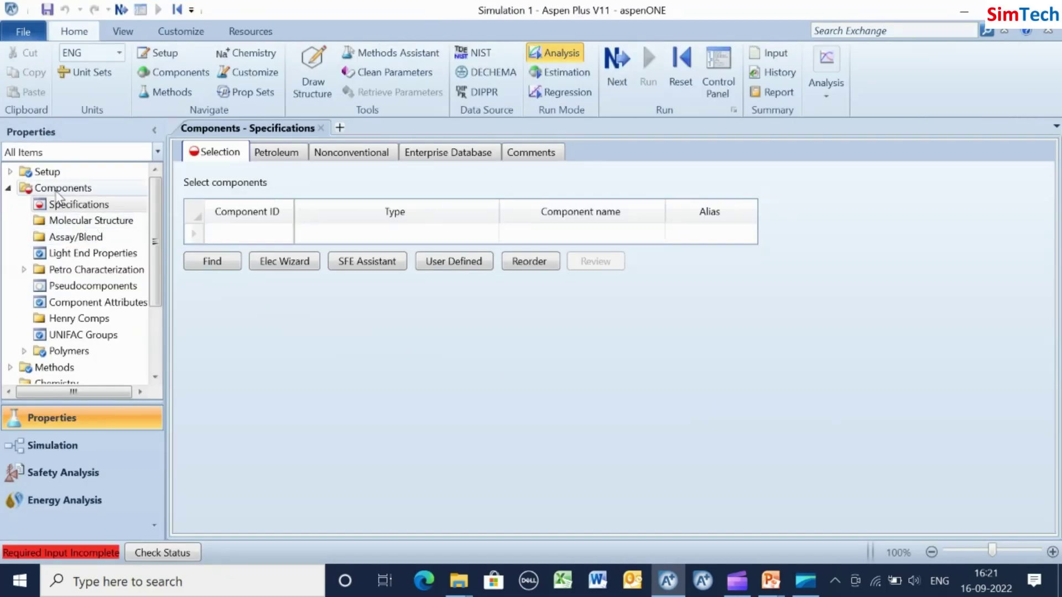
{"action": "left_click", "coordinate": [241, 238]}
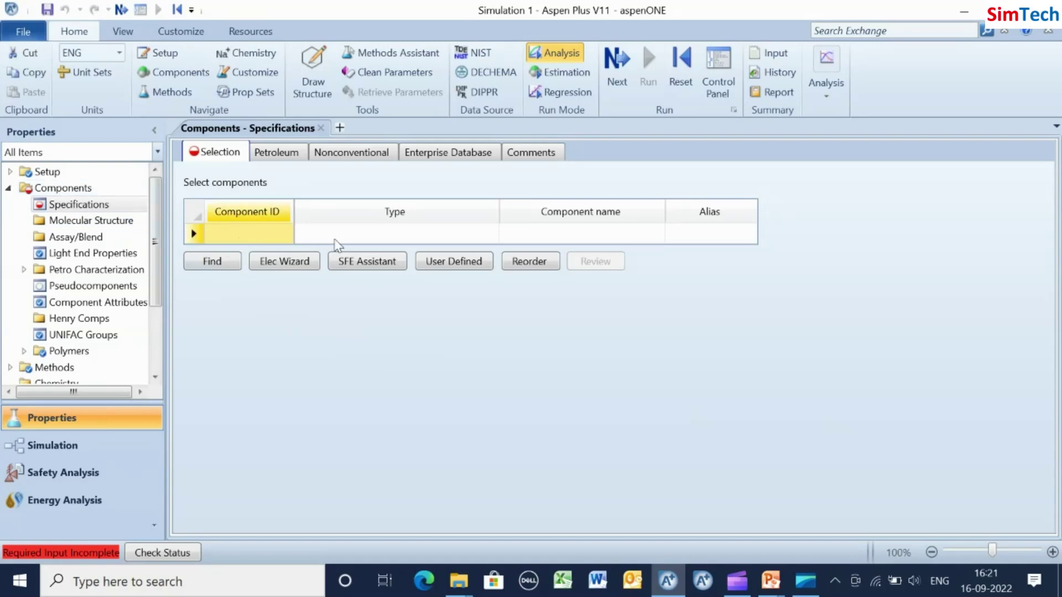
{"action": "type", "text": "BE"}
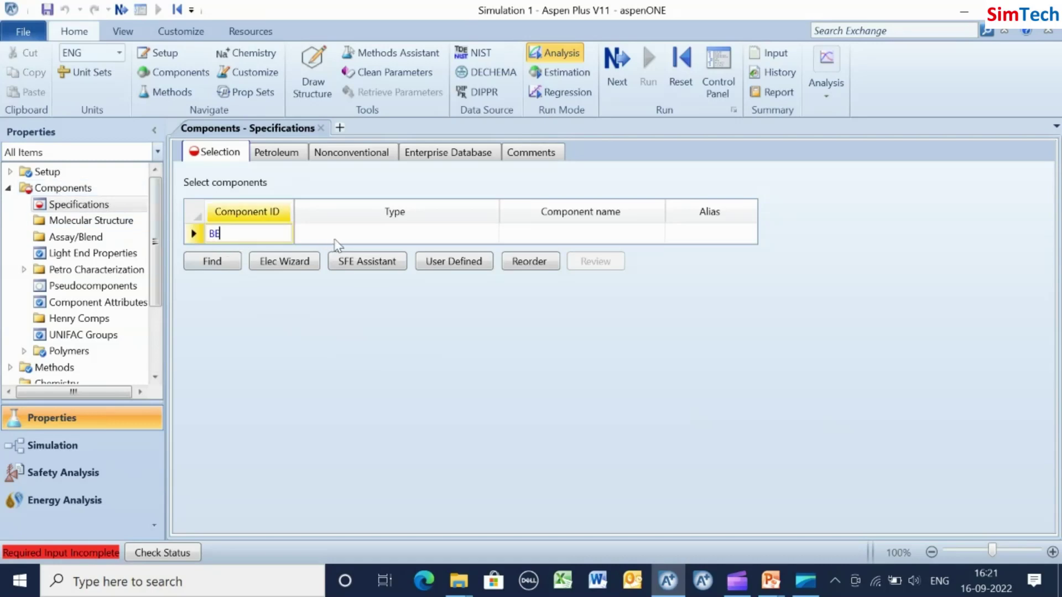
{"action": "type", "text": "NZENE"}
{"action": "key", "text": "Return"}
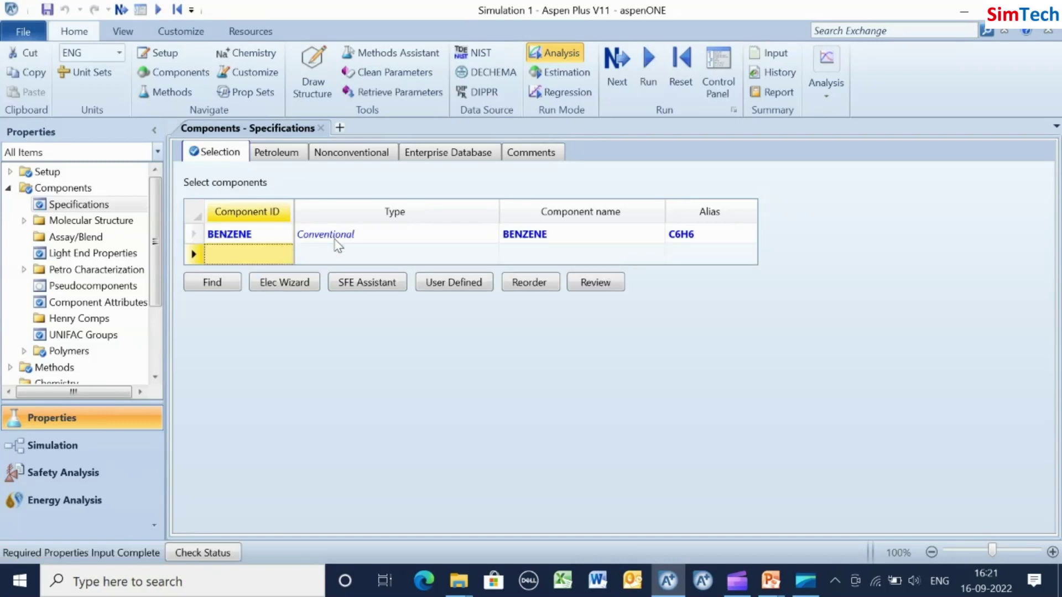
Add a second component with ID PROPYLEN and assign it the component name PROPYLENE.
{"action": "type", "text": "PROPYLEN"}
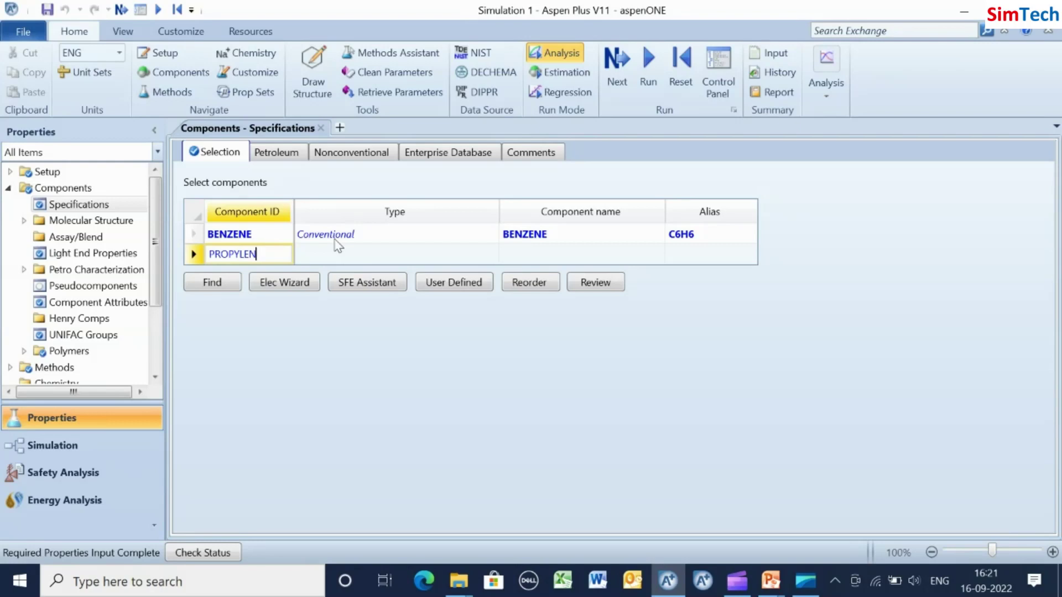
{"action": "key", "text": "Return"}
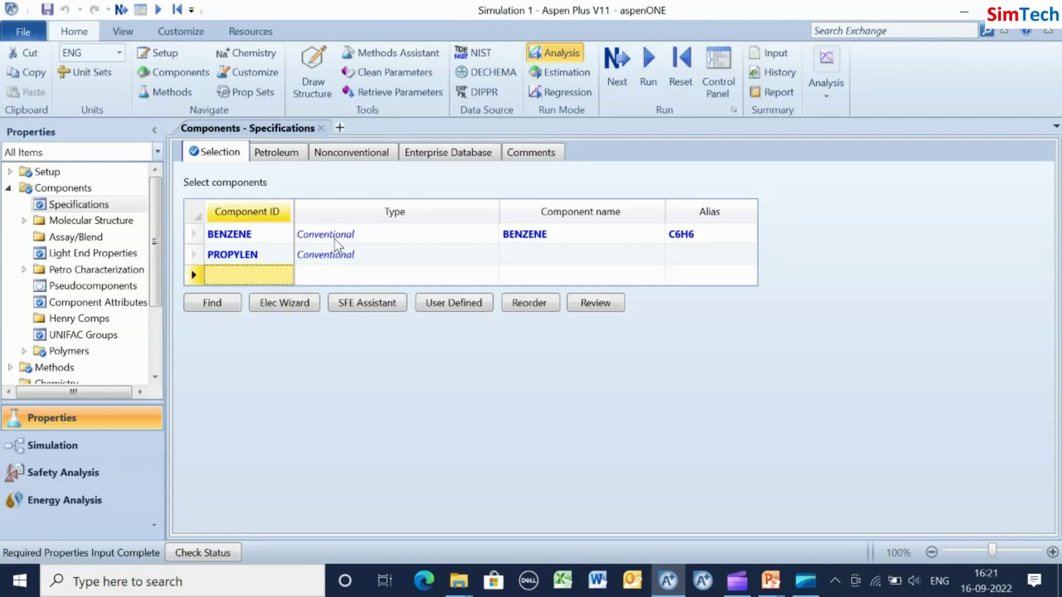
{"action": "left_click", "coordinate": [518, 254]}
{"action": "type", "text": "PROP"}
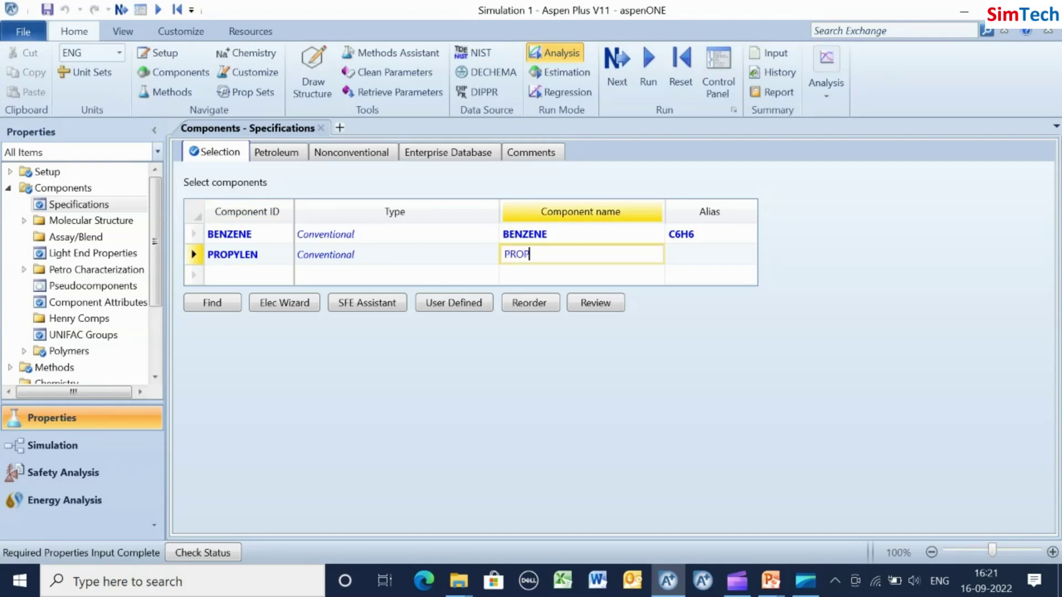
{"action": "type", "text": "Y"}
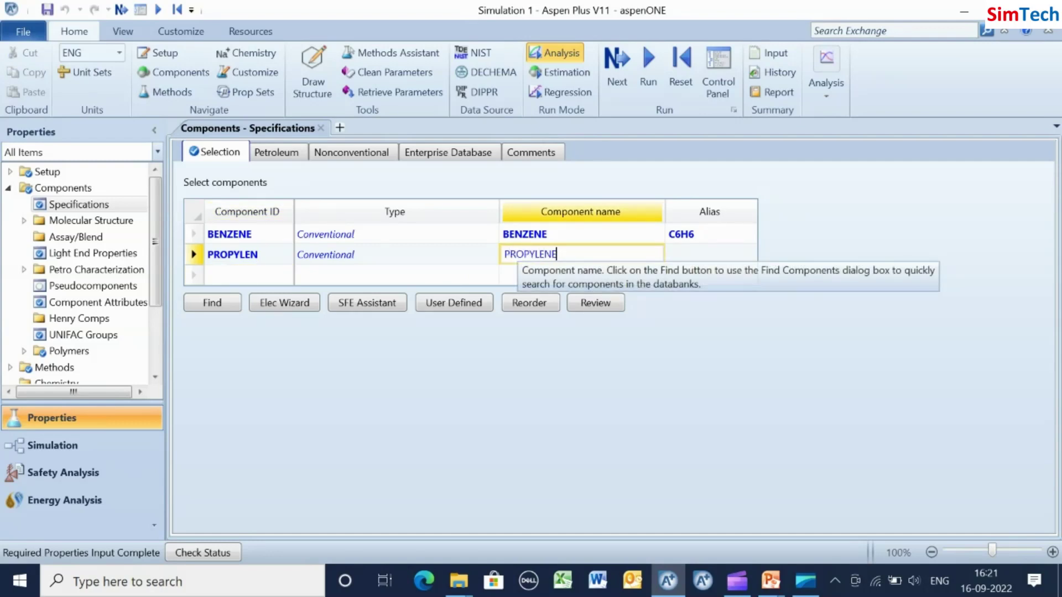
{"action": "type", "text": "LENE"}
{"action": "key", "text": "Return"}
{"action": "left_click", "coordinate": [616, 319]}
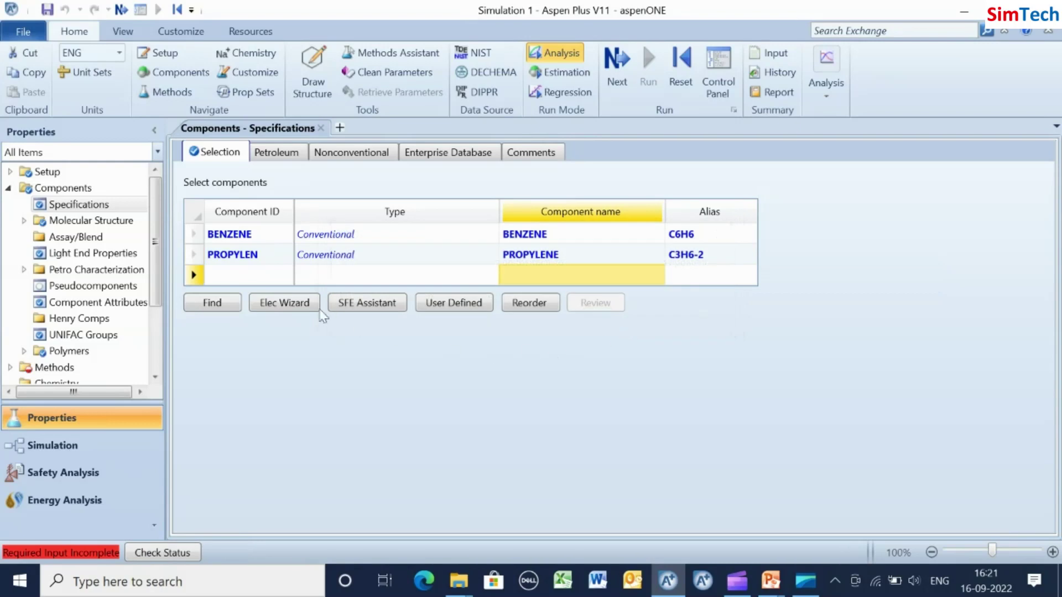
Add CUMENE as the third component in the component list.
{"action": "left_click", "coordinate": [262, 276]}
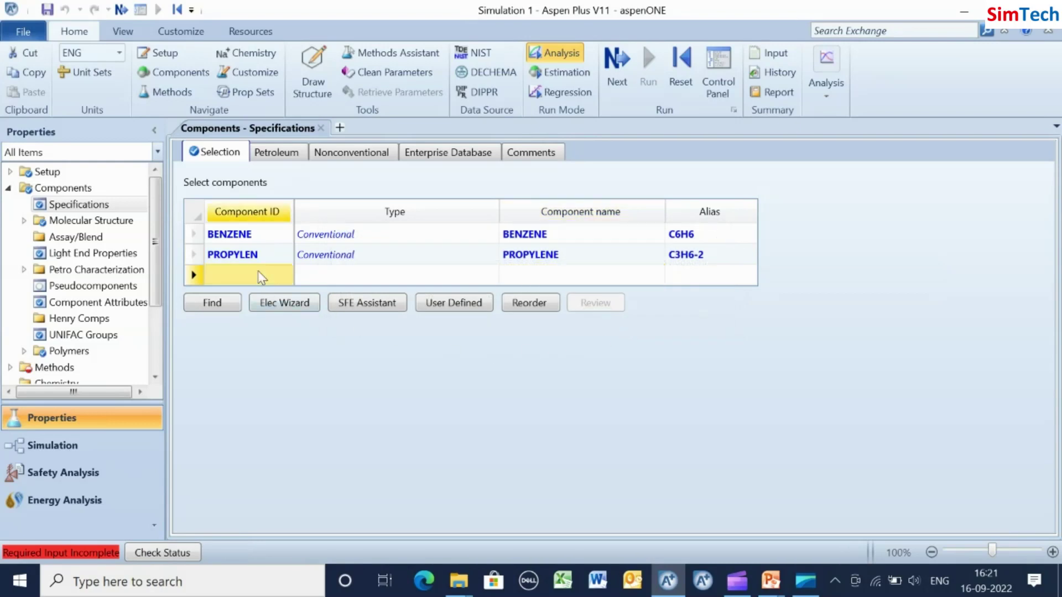
{"action": "type", "text": "CUM"}
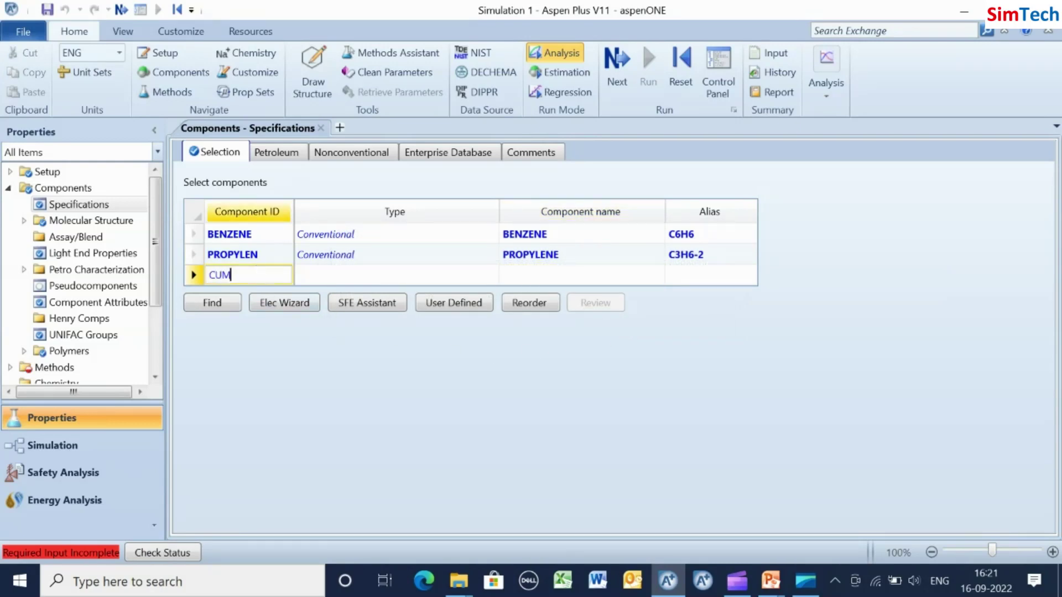
{"action": "type", "text": "ENE"}
{"action": "key", "text": "Return"}
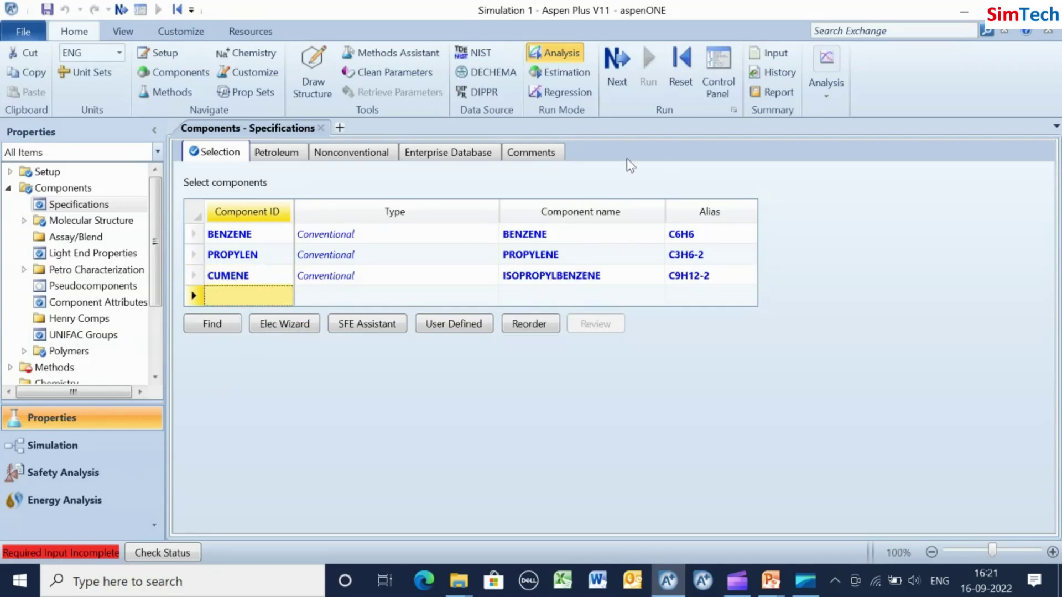
In the global methods specifications, set the method filter to ALL and the base method to RK-SOAVE.
{"action": "left_click", "coordinate": [618, 68]}
{"action": "left_click", "coordinate": [393, 219]}
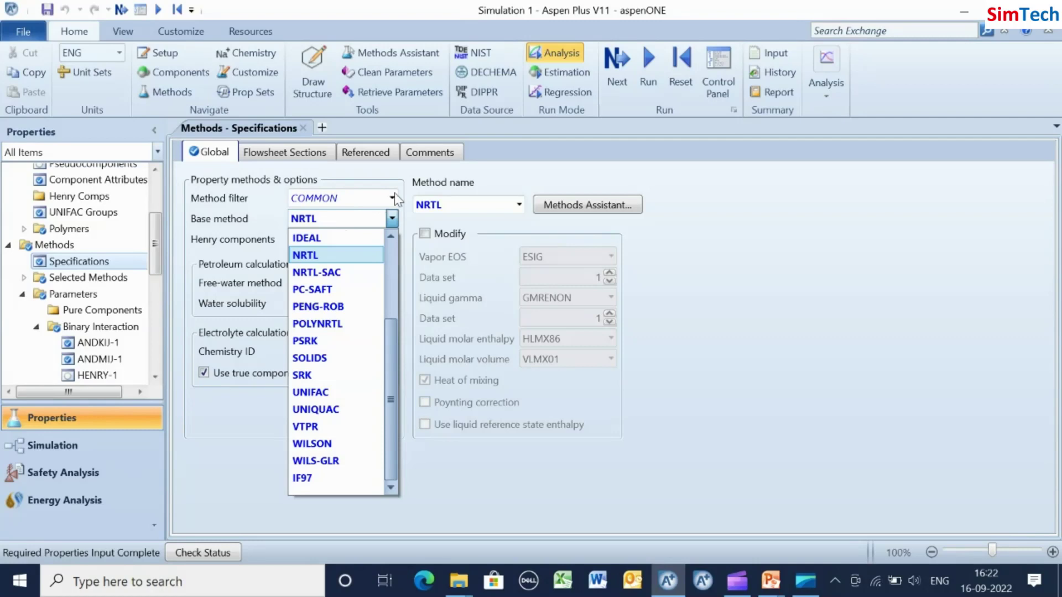
{"action": "left_click", "coordinate": [393, 196]}
{"action": "left_click", "coordinate": [393, 197]}
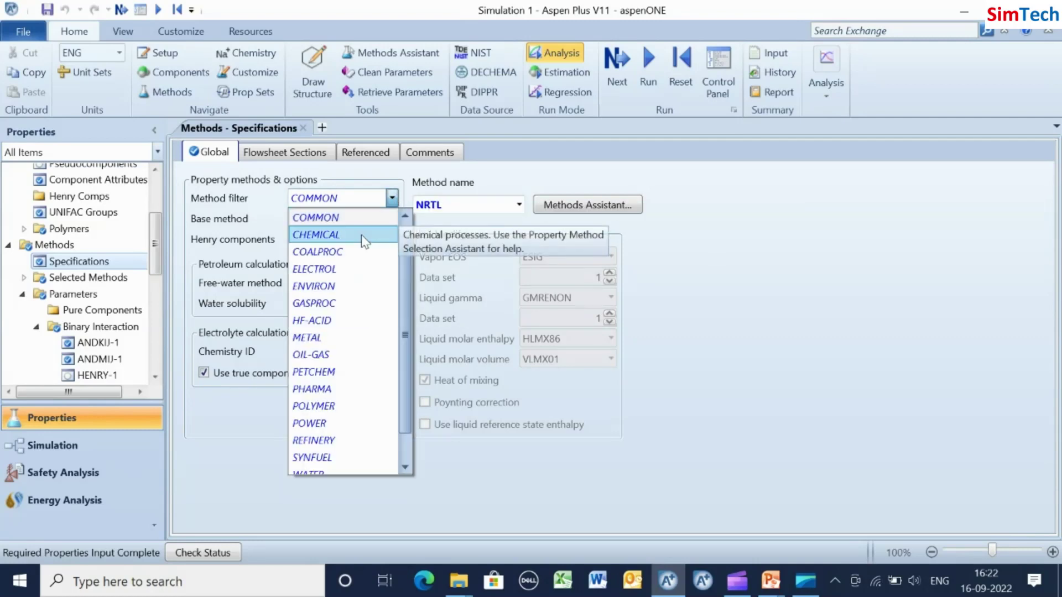
{"action": "left_click", "coordinate": [347, 218]}
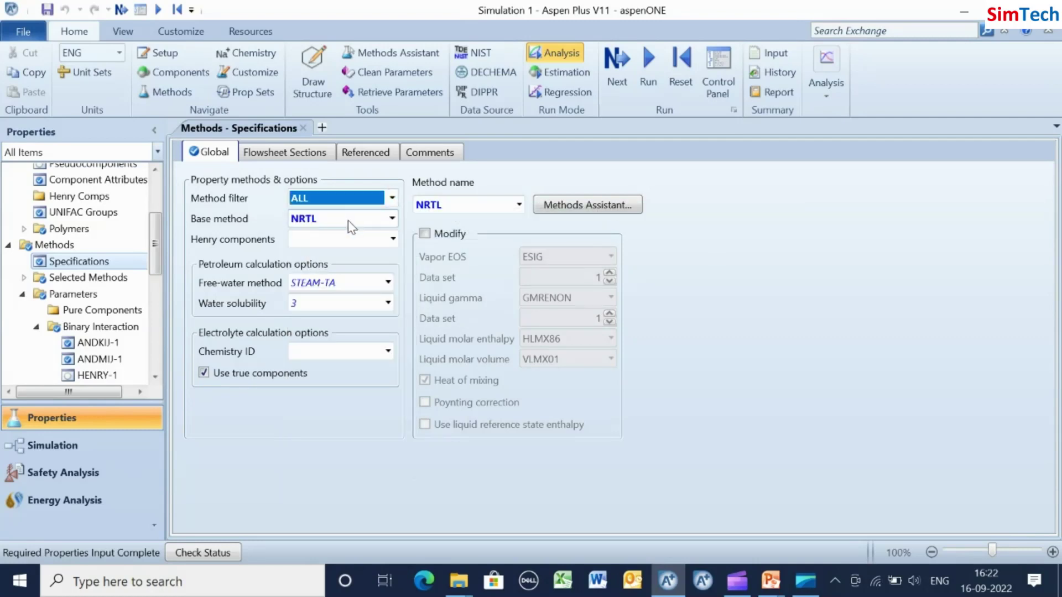
{"action": "left_click", "coordinate": [393, 219]}
{"action": "key", "text": "r"}
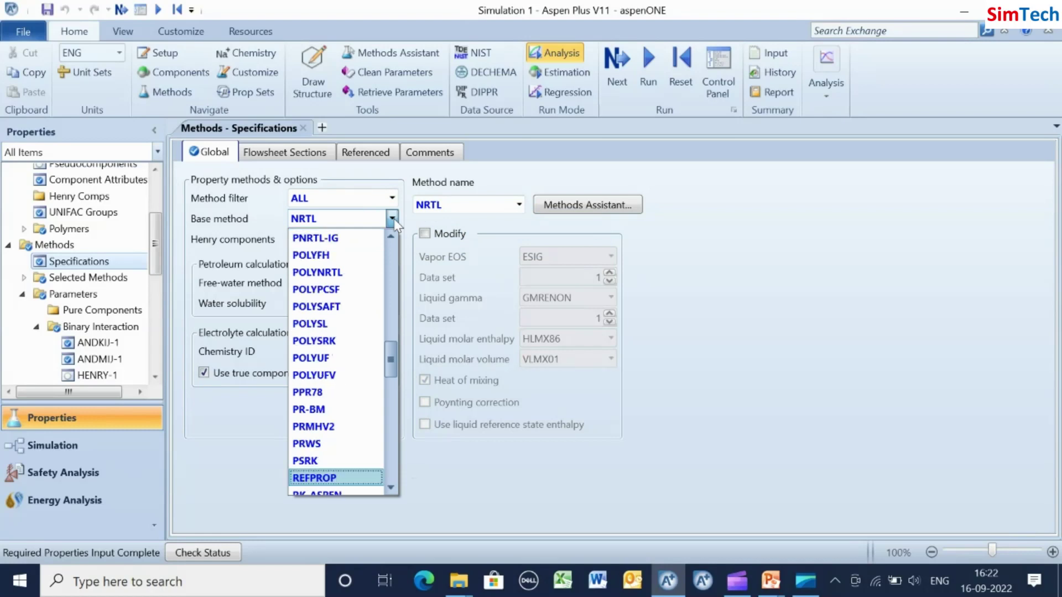
{"action": "left_click_drag", "start_coordinate": [390, 361], "coordinate": [389, 377]}
{"action": "left_click", "coordinate": [354, 410]}
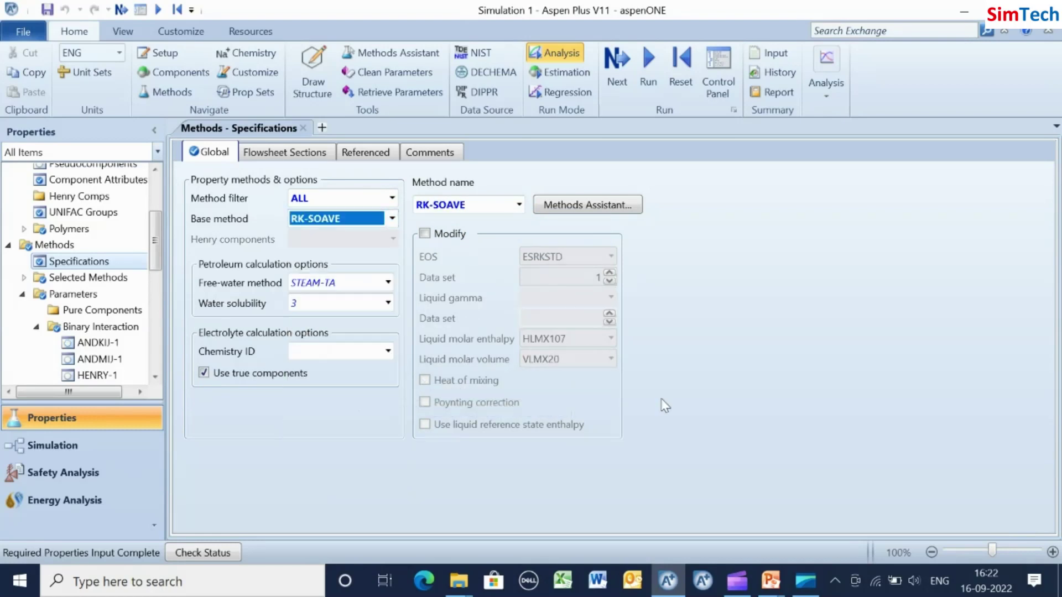
Switch to the simulation environment and place an RStoic reactor on the main flowsheet.
{"action": "left_click", "coordinate": [617, 66]}
{"action": "left_click", "coordinate": [63, 454]}
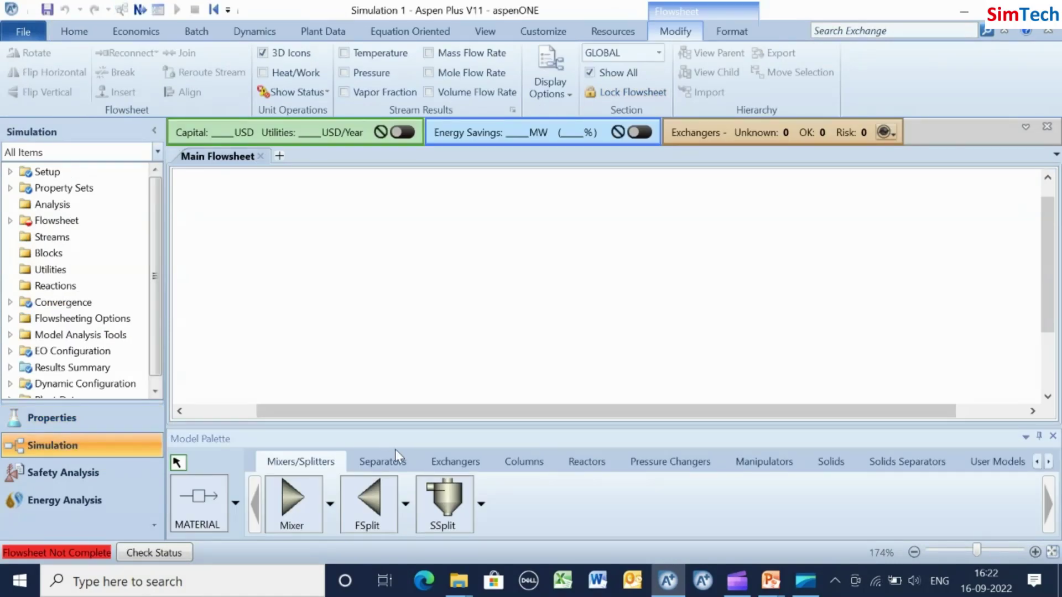
{"action": "left_click", "coordinate": [611, 460]}
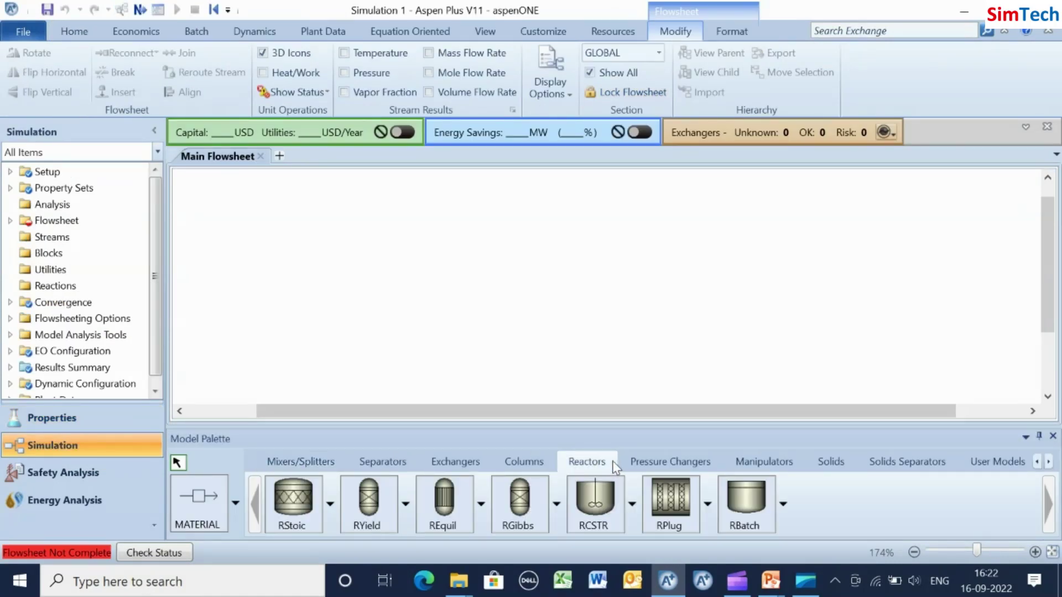
{"action": "left_click", "coordinate": [286, 500]}
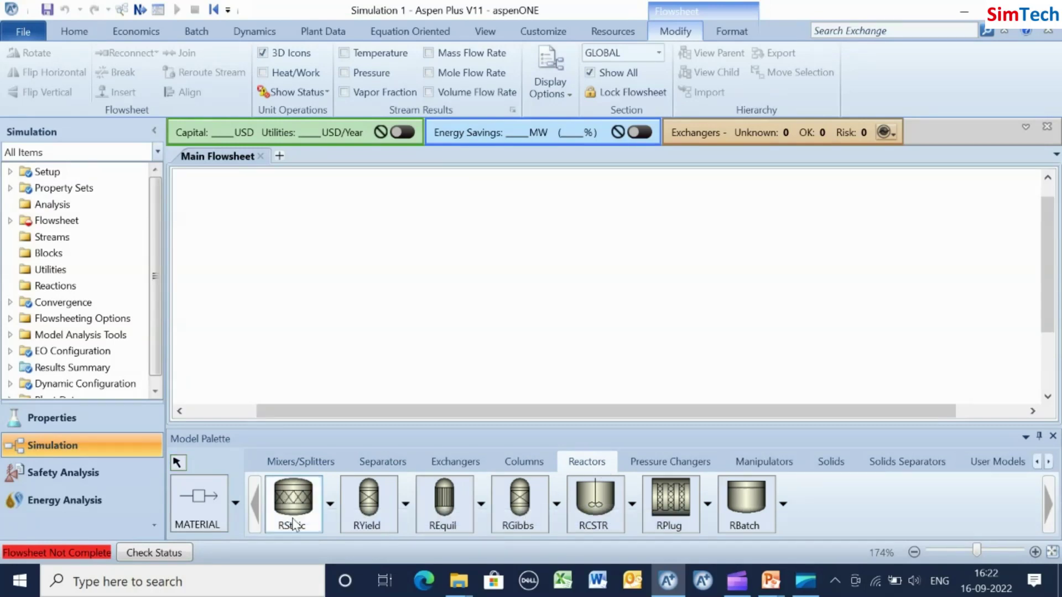
{"action": "left_click", "coordinate": [367, 276]}
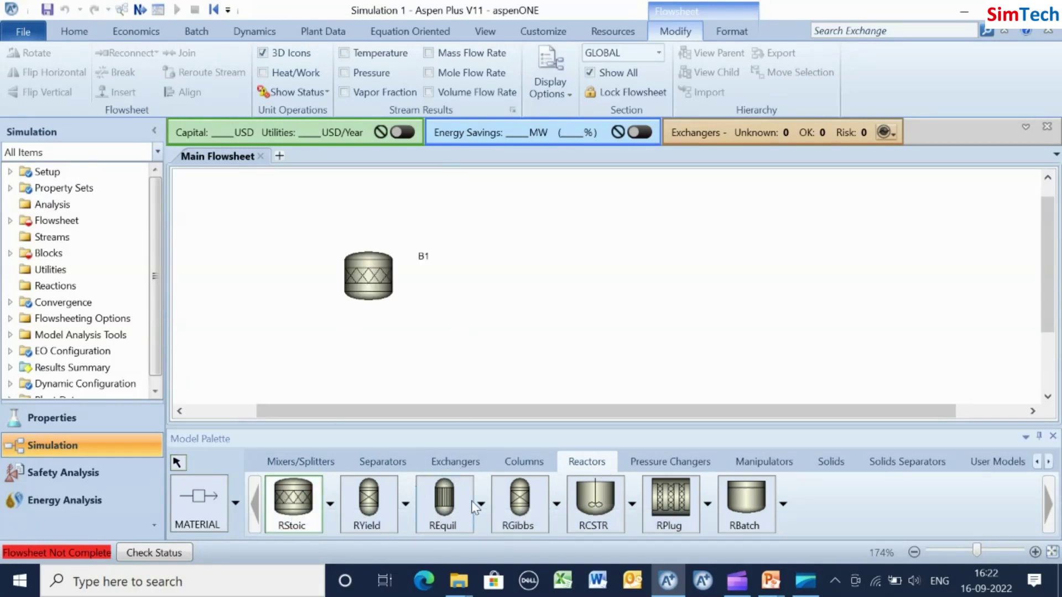
Place a Heater block on the flowsheet downstream of the RStoic reactor.
{"action": "left_click", "coordinate": [449, 462]}
{"action": "left_click", "coordinate": [292, 505]}
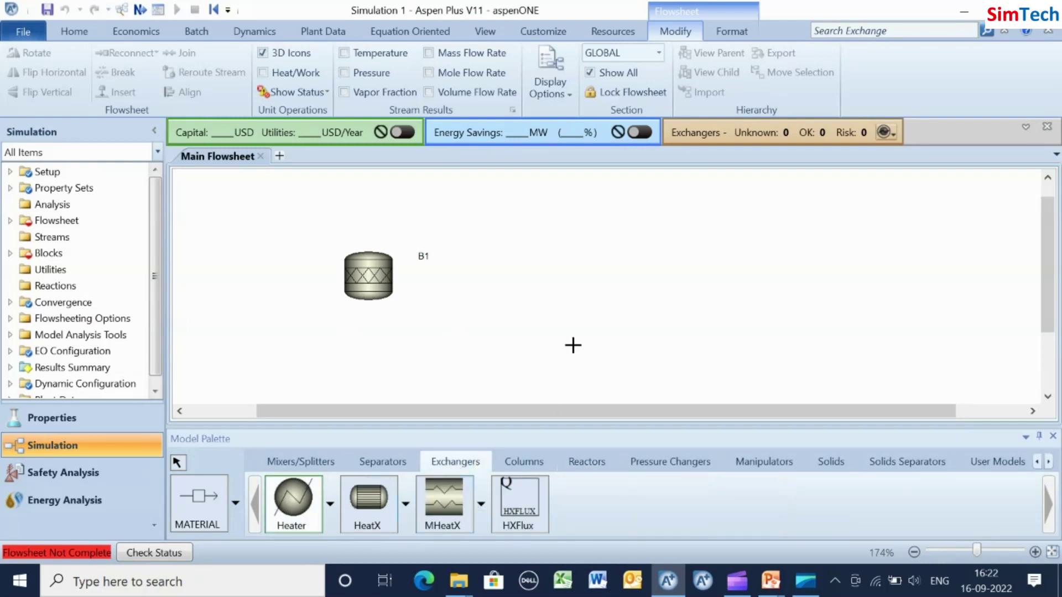
{"action": "left_click", "coordinate": [546, 275]}
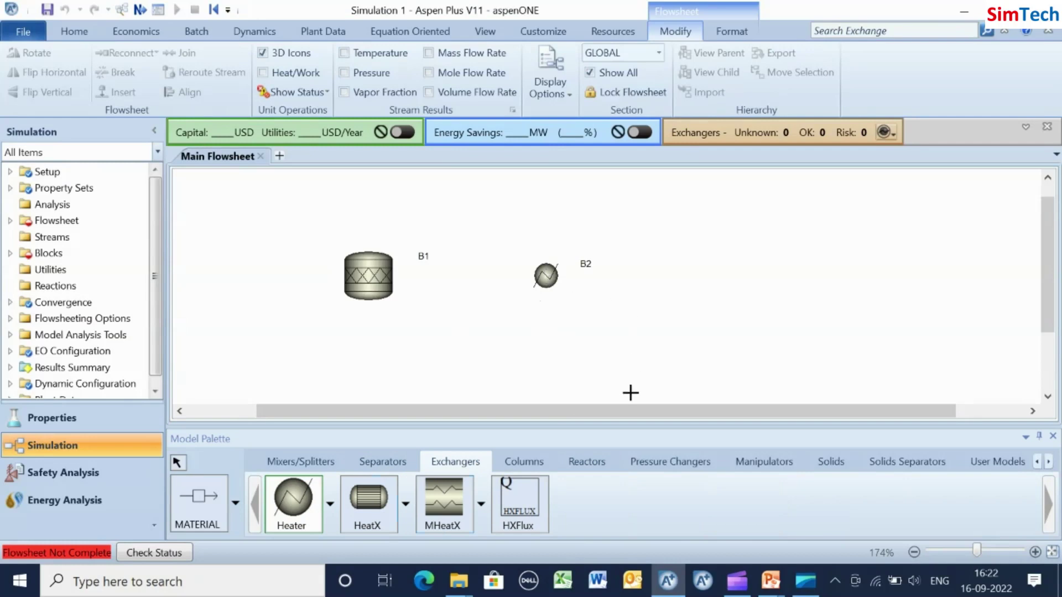
Place a Flash2 separator on the flowsheet downstream of the heater and end block insertion.
{"action": "left_click", "coordinate": [390, 464]}
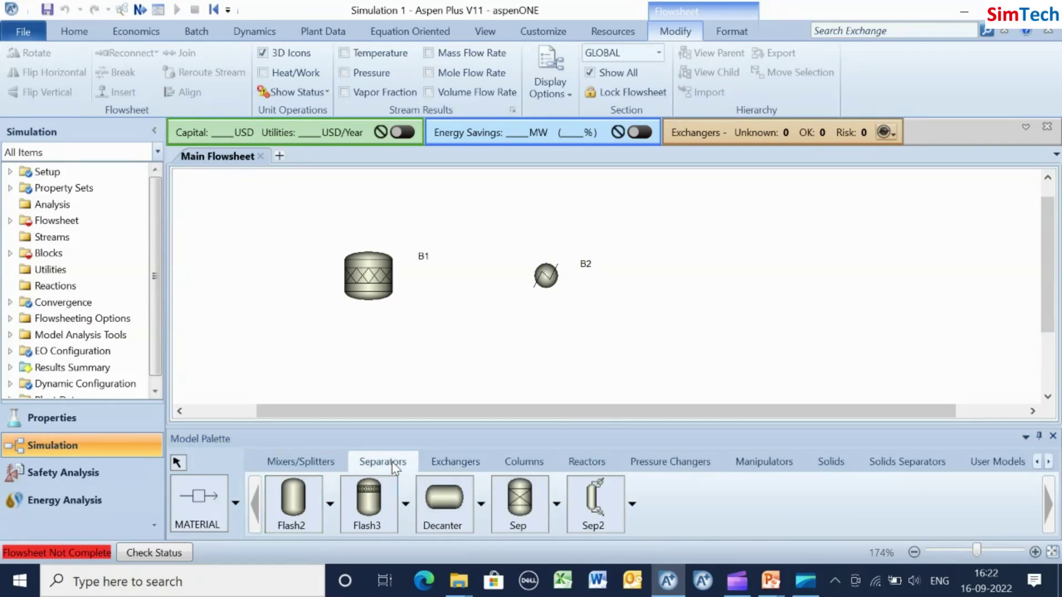
{"action": "left_click", "coordinate": [293, 496]}
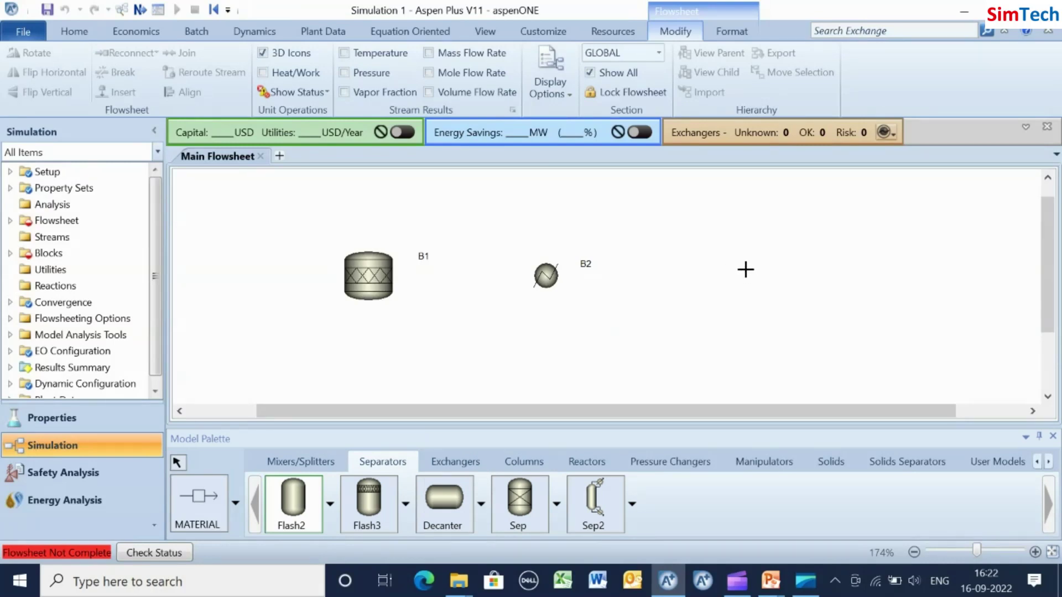
{"action": "left_click", "coordinate": [741, 268]}
{"action": "right_click", "coordinate": [829, 328]}
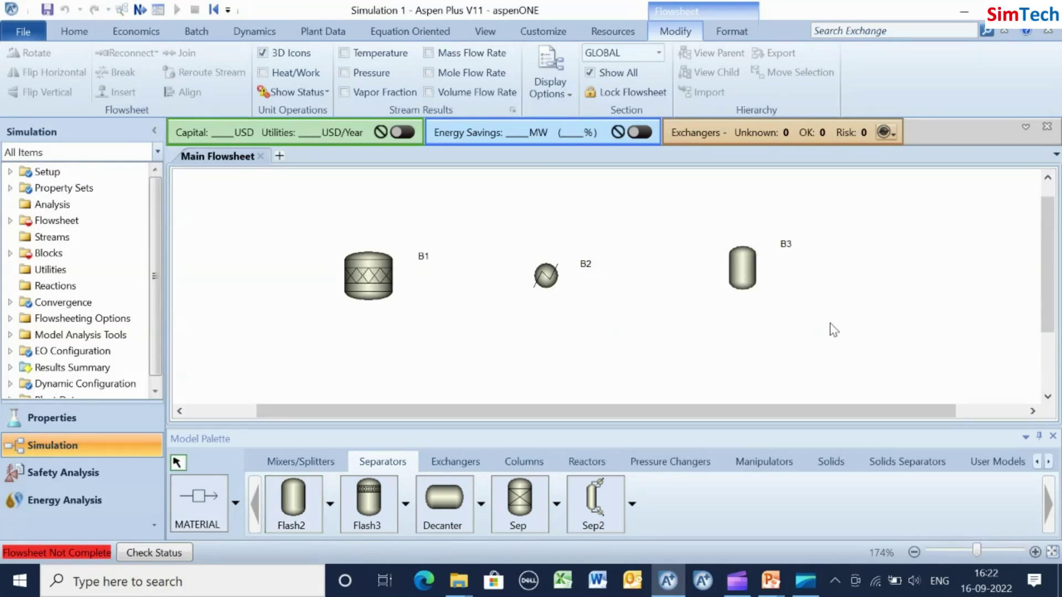
Draw a material feed stream into the RStoic reactor's feed inlet.
{"action": "left_click", "coordinate": [204, 505]}
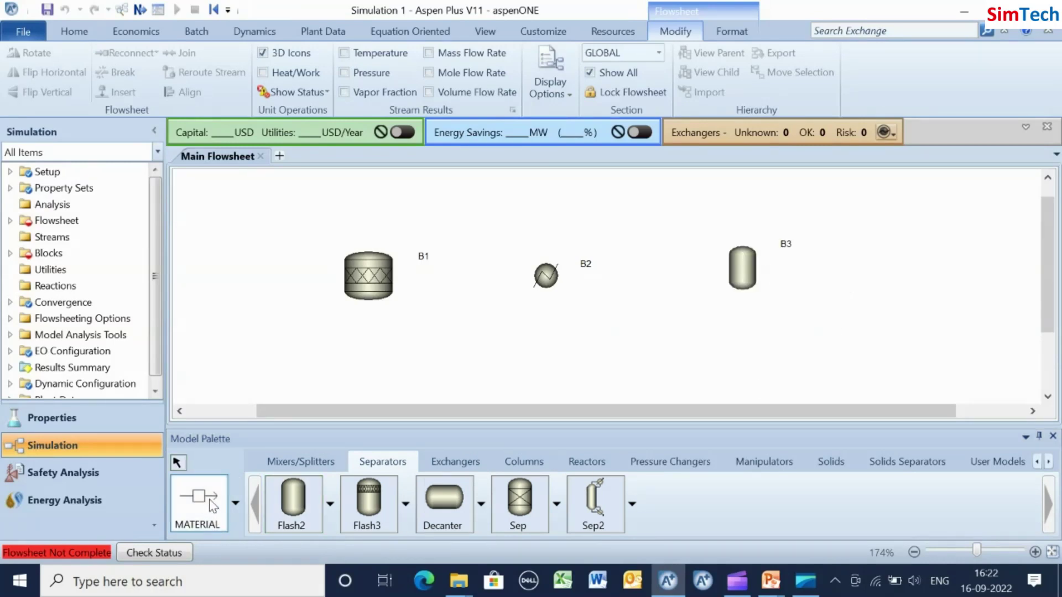
{"action": "left_click", "coordinate": [338, 265]}
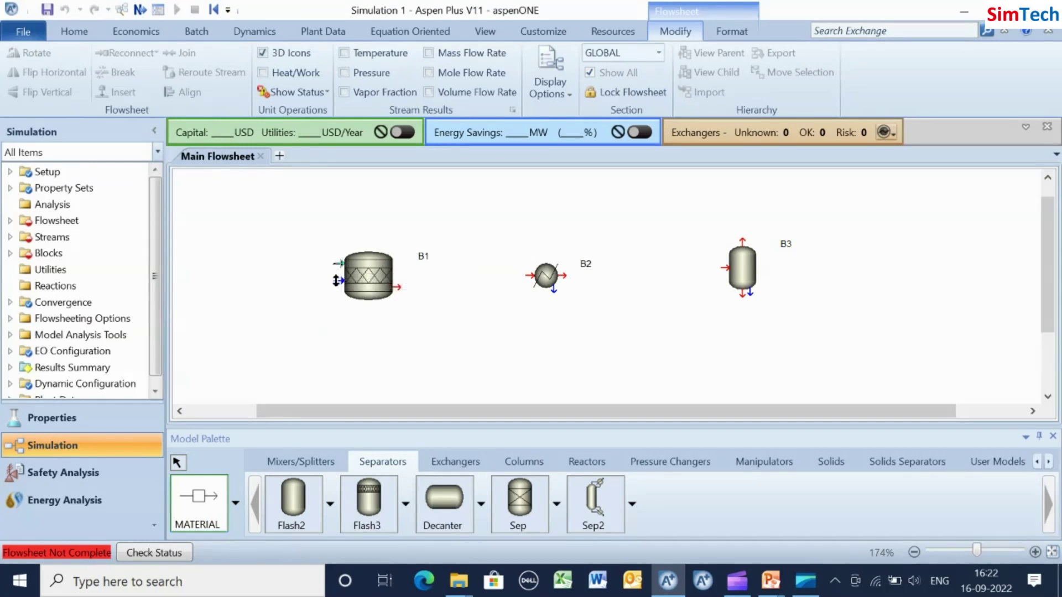
{"action": "left_click", "coordinate": [240, 280]}
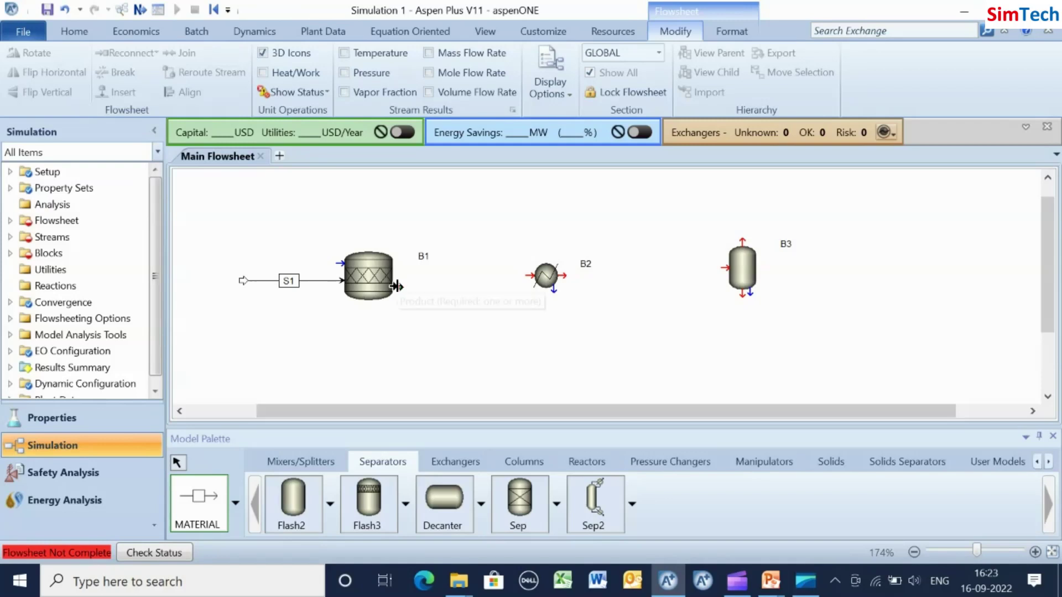
Connect the reactor's product outlet to the heater inlet and the heater outlet to the Flash2 inlet with material streams.
{"action": "left_click", "coordinate": [400, 286]}
{"action": "left_click", "coordinate": [529, 278]}
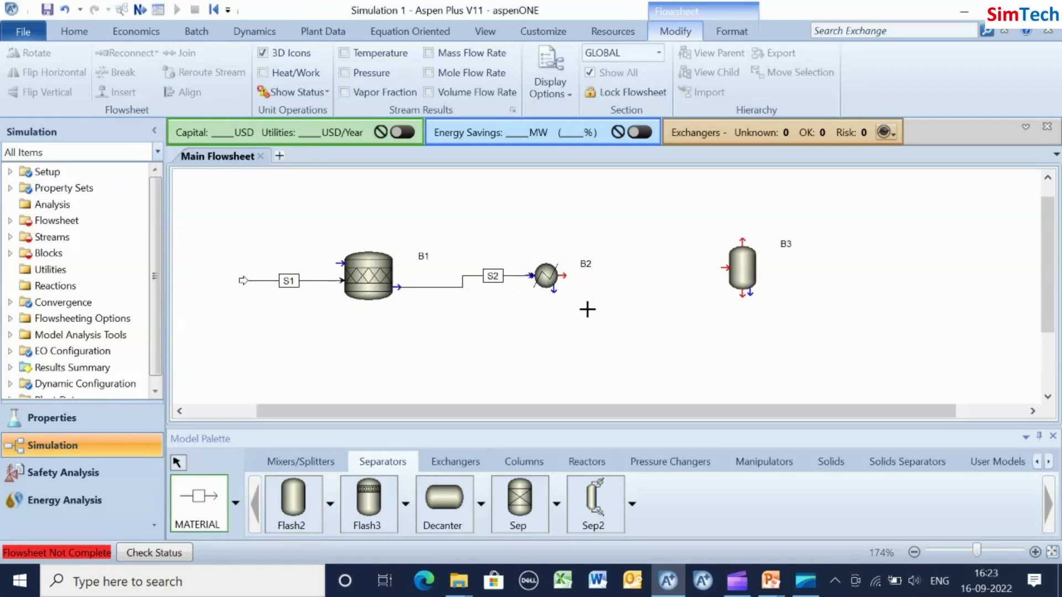
{"action": "left_click", "coordinate": [565, 276]}
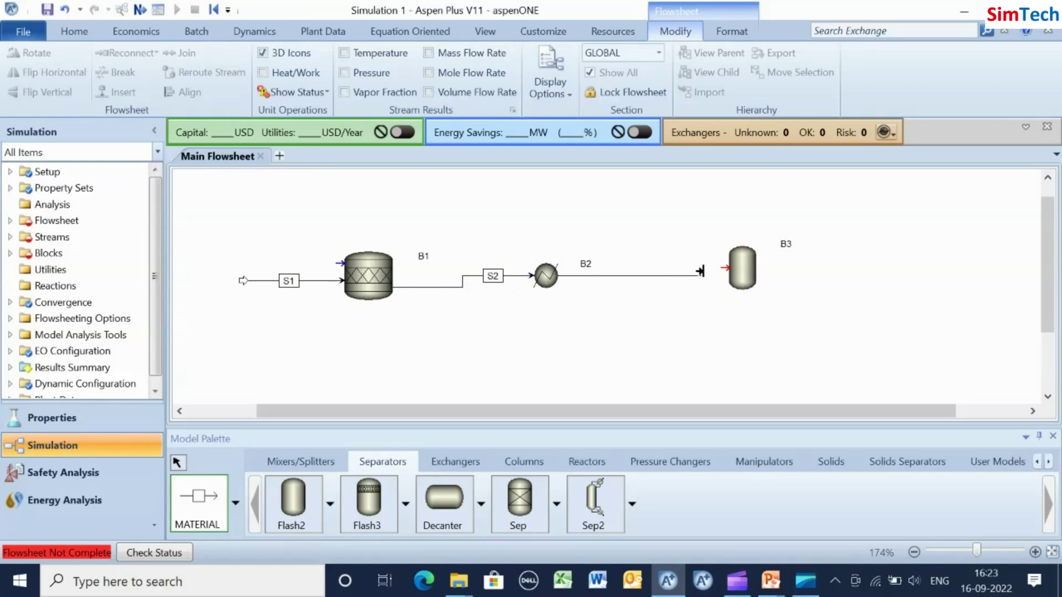
{"action": "left_click", "coordinate": [720, 268]}
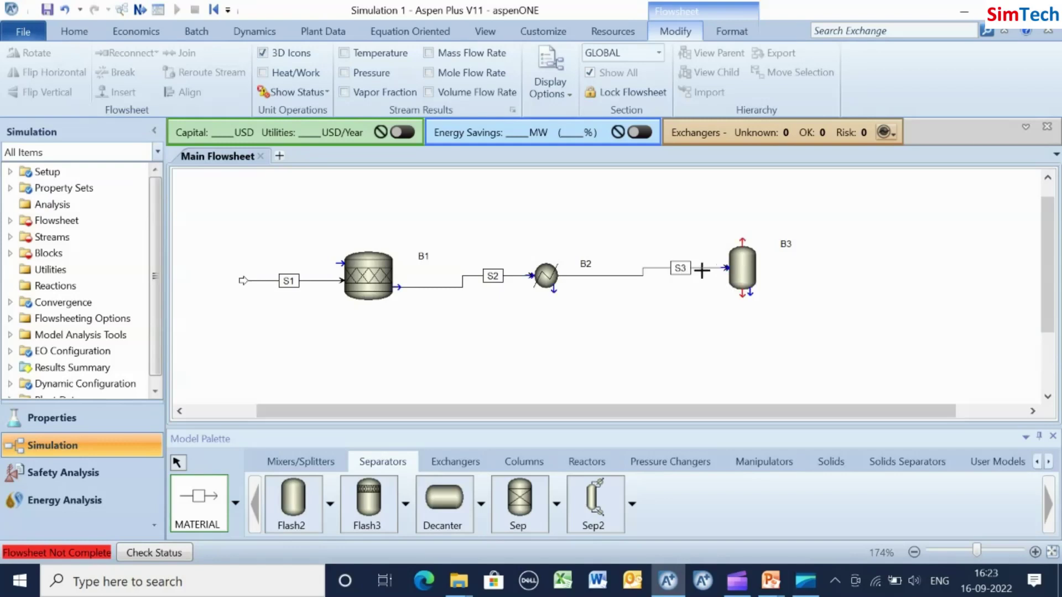
Connect the Flash2 vapor outlet back to the reactor's feed inlet, draw a liquid product stream from its liquid outlet, and end stream insertion.
{"action": "left_click", "coordinate": [736, 224]}
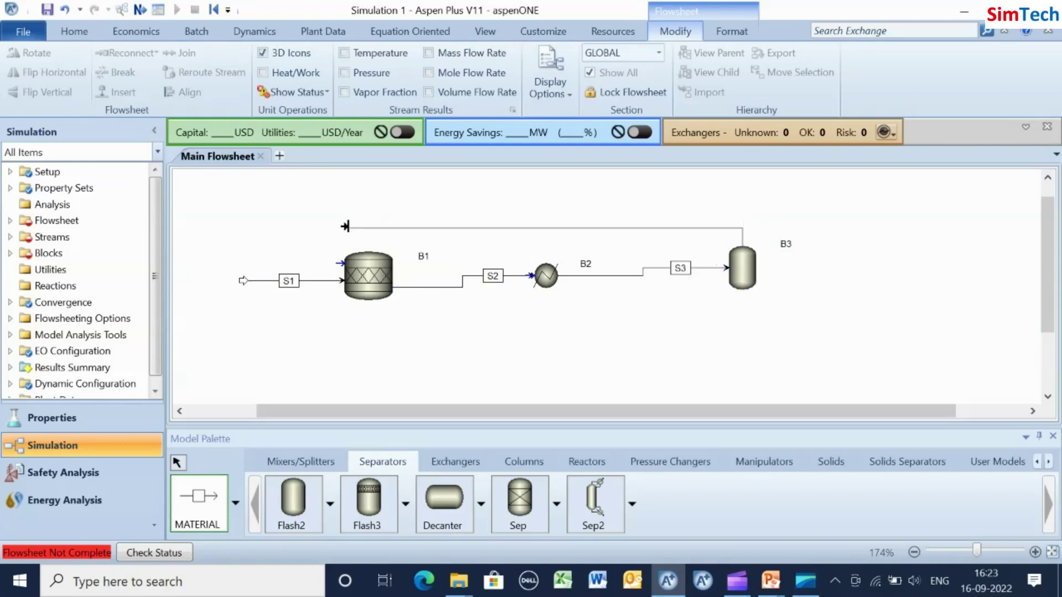
{"action": "left_click", "coordinate": [338, 261]}
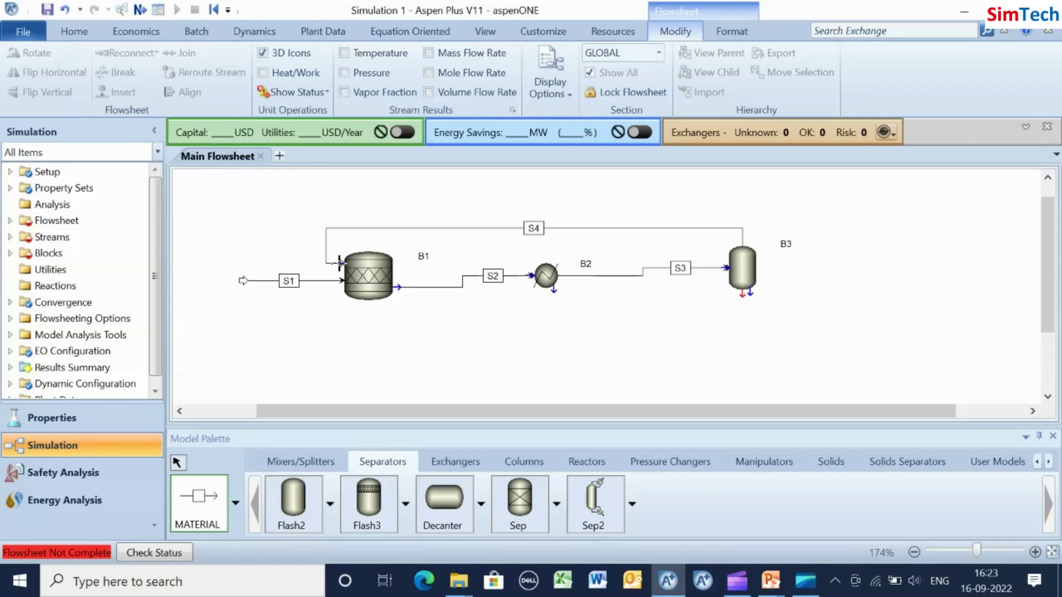
{"action": "left_click", "coordinate": [741, 296]}
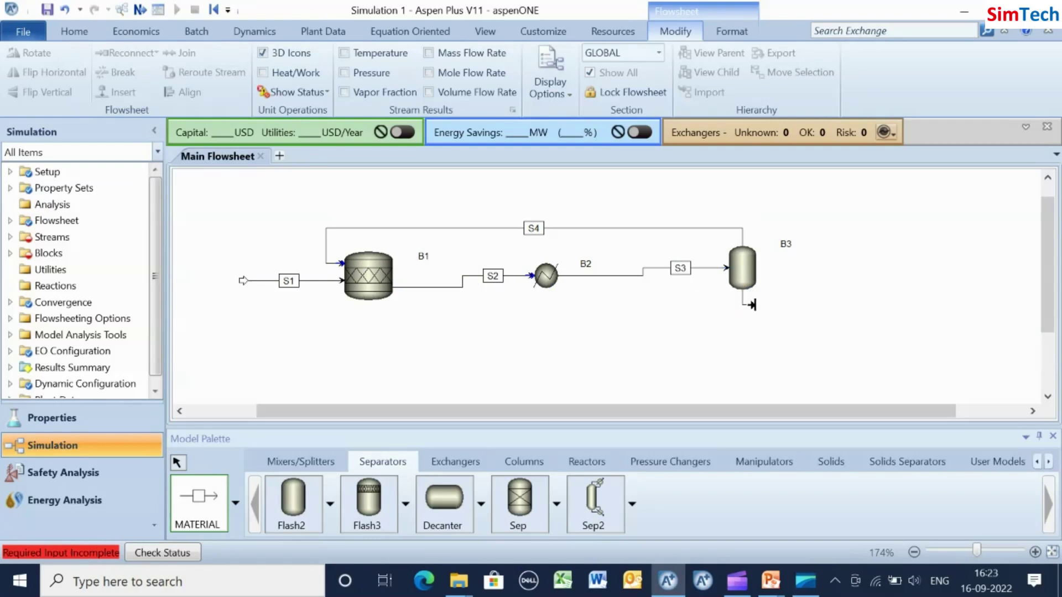
{"action": "left_click", "coordinate": [850, 338]}
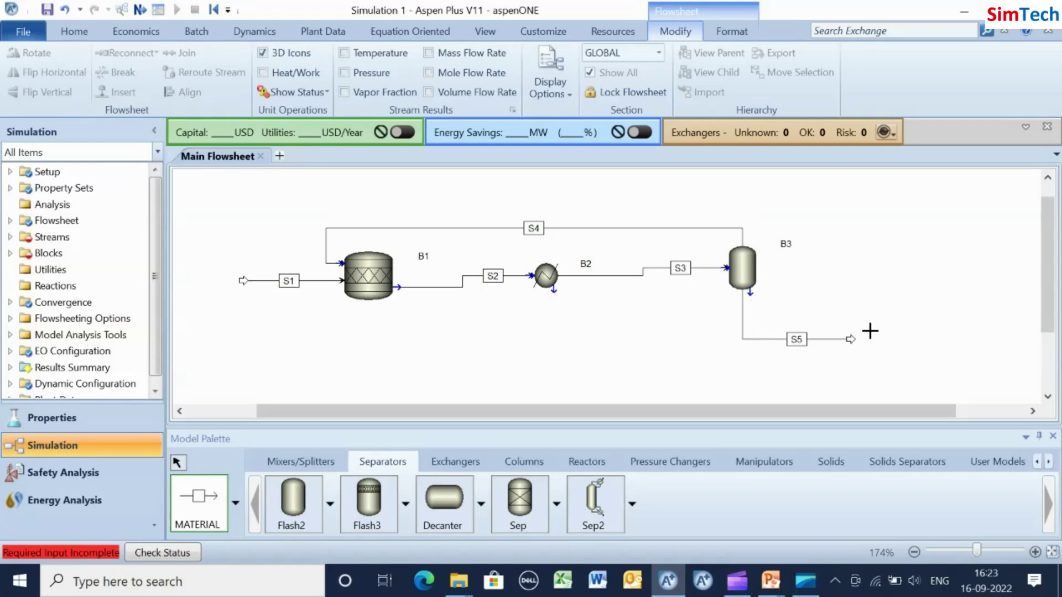
{"action": "right_click", "coordinate": [934, 318]}
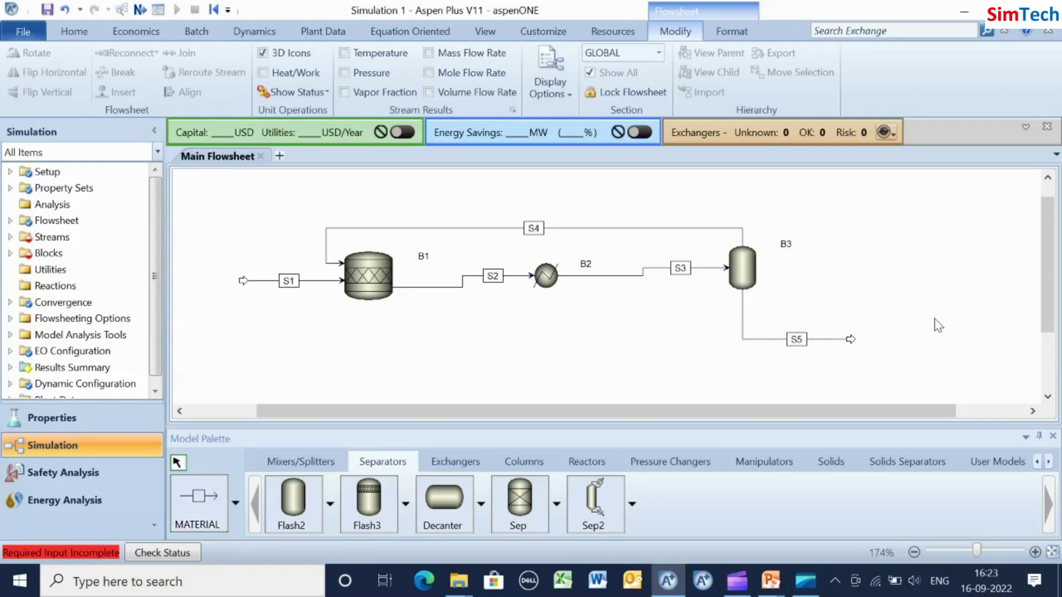
Raise the recycle line S4 above the blocks and align streams S2 and S3 so they run straight between their blocks.
{"action": "left_click", "coordinate": [559, 228]}
{"action": "left_click_drag", "start_coordinate": [560, 225], "coordinate": [559, 196]}
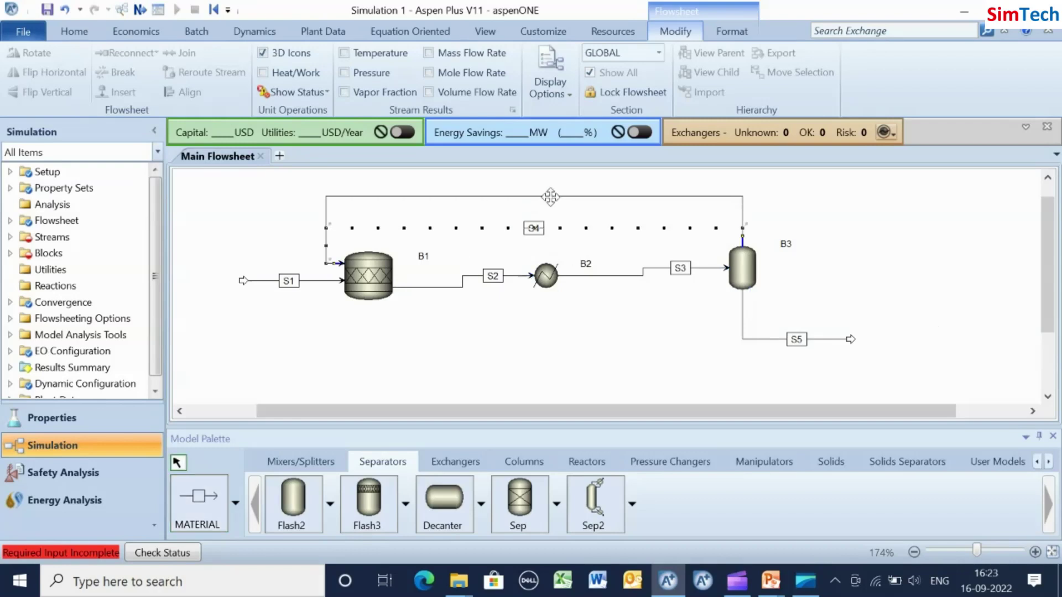
{"action": "left_click", "coordinate": [465, 279]}
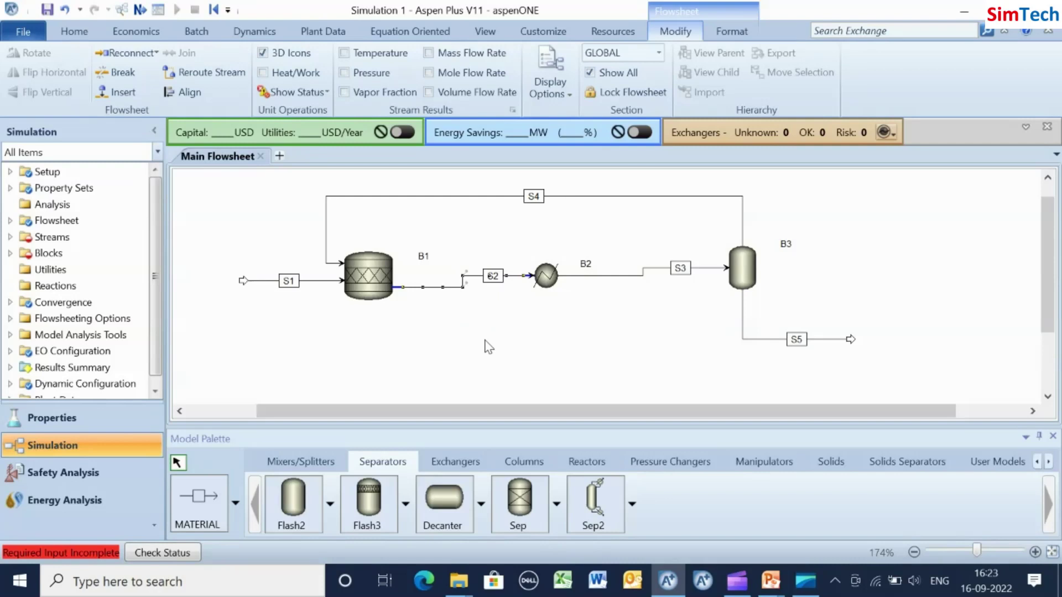
{"action": "key", "text": "ctrl+b"}
{"action": "left_click", "coordinate": [618, 294]}
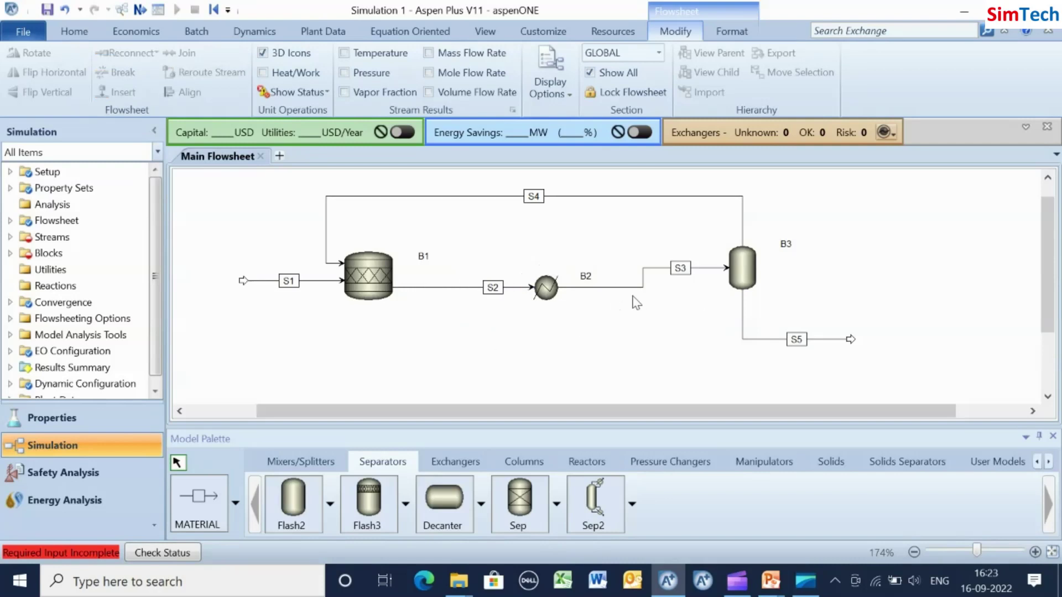
{"action": "left_click", "coordinate": [635, 288]}
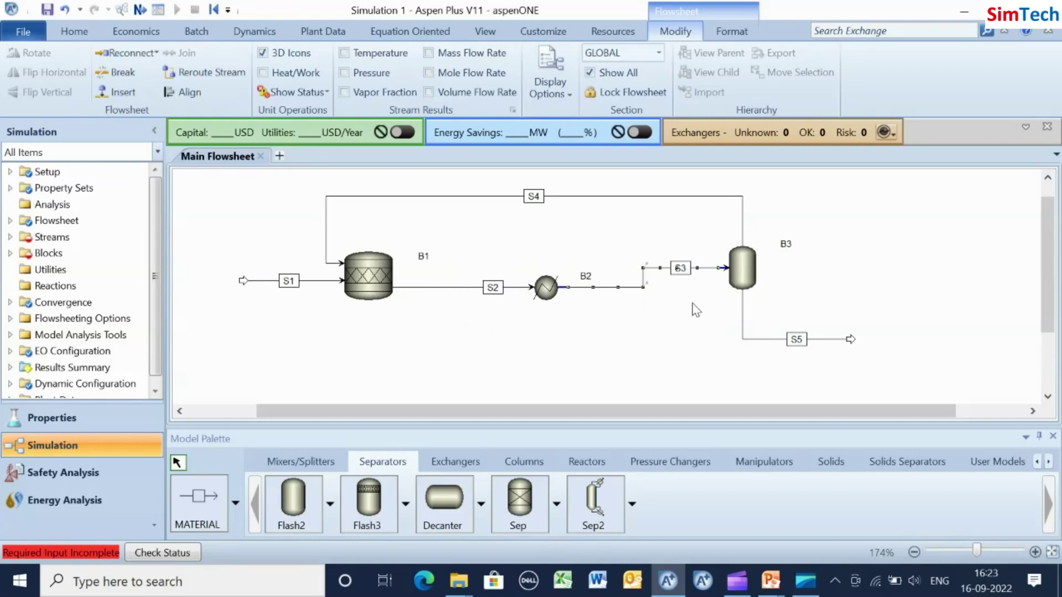
{"action": "key", "text": "ctrl+b"}
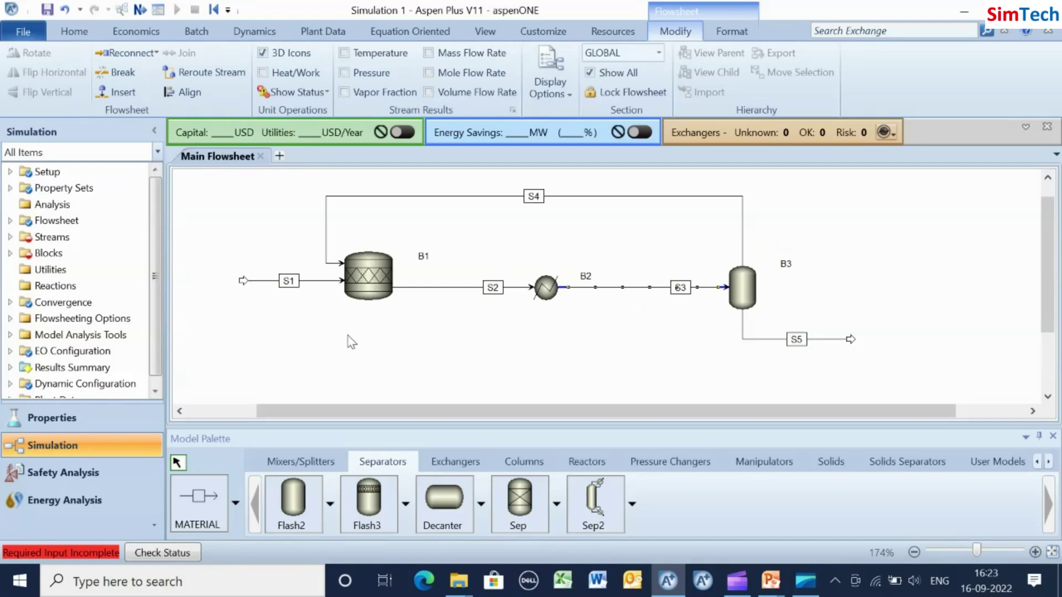
Rename the reactor's inlet stream S1 as FEED.
{"action": "left_click", "coordinate": [288, 281]}
{"action": "key", "text": "ctrl+m"}
{"action": "type", "text": "FEED"}
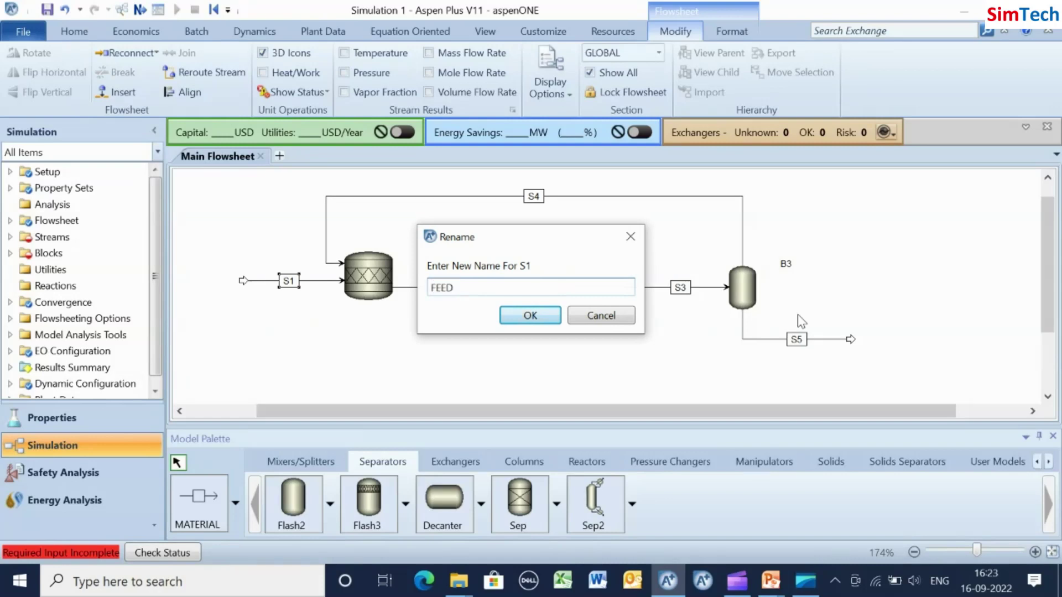
{"action": "key", "text": "Return"}
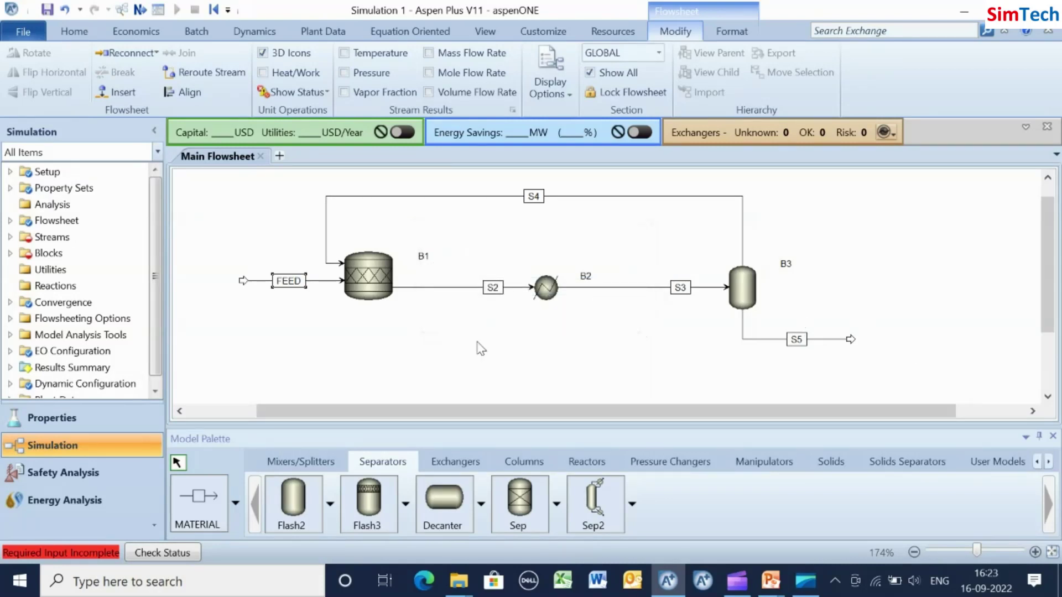
Rename the RStoic block B1 as REACTOR and place its label above the block.
{"action": "left_click", "coordinate": [425, 258]}
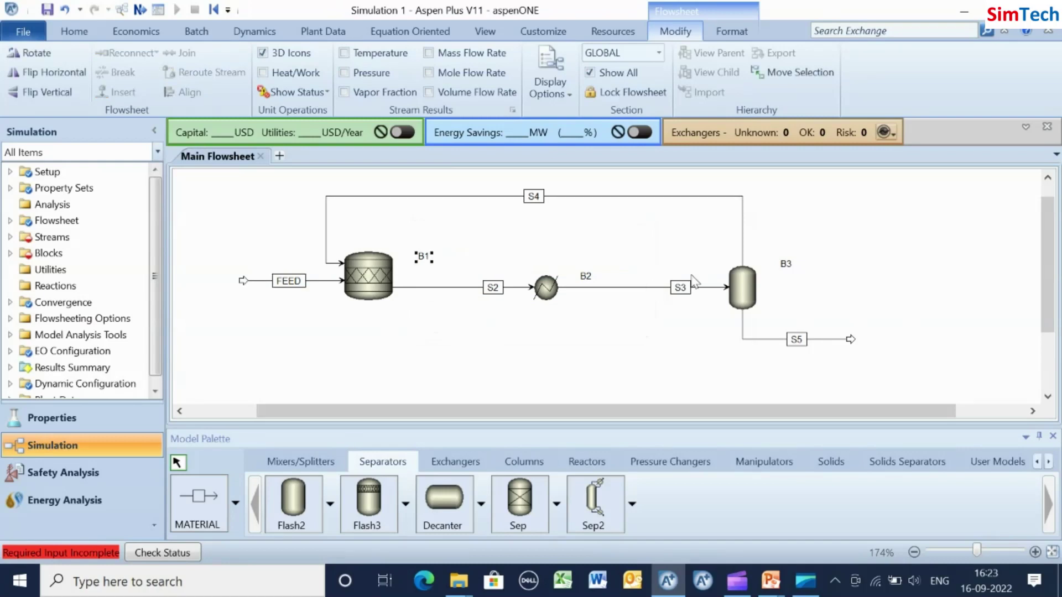
{"action": "key", "text": "ctrl+m"}
{"action": "type", "text": "REACTOR"}
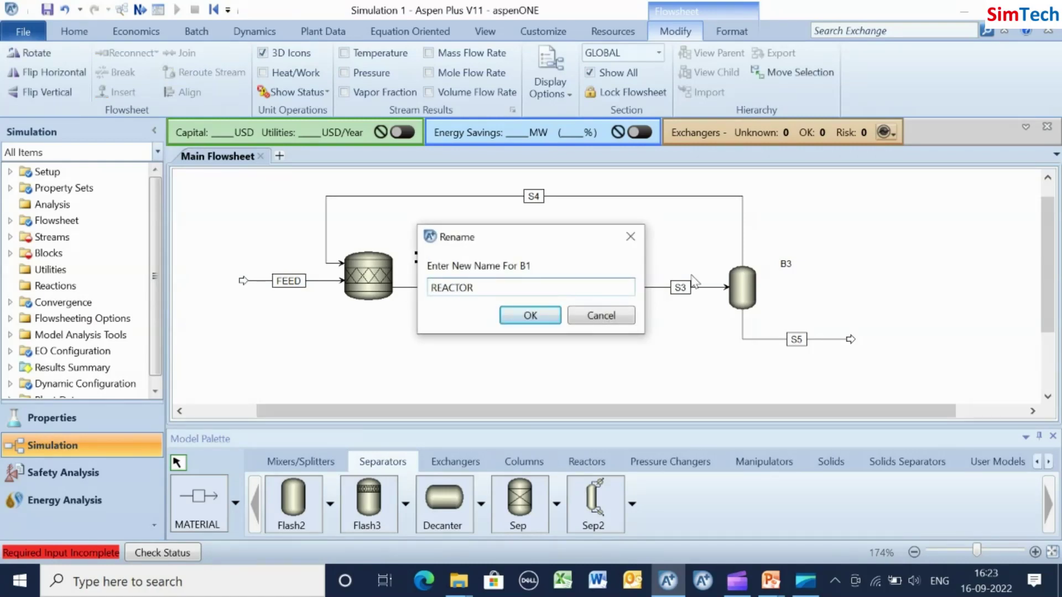
{"action": "key", "text": "Return"}
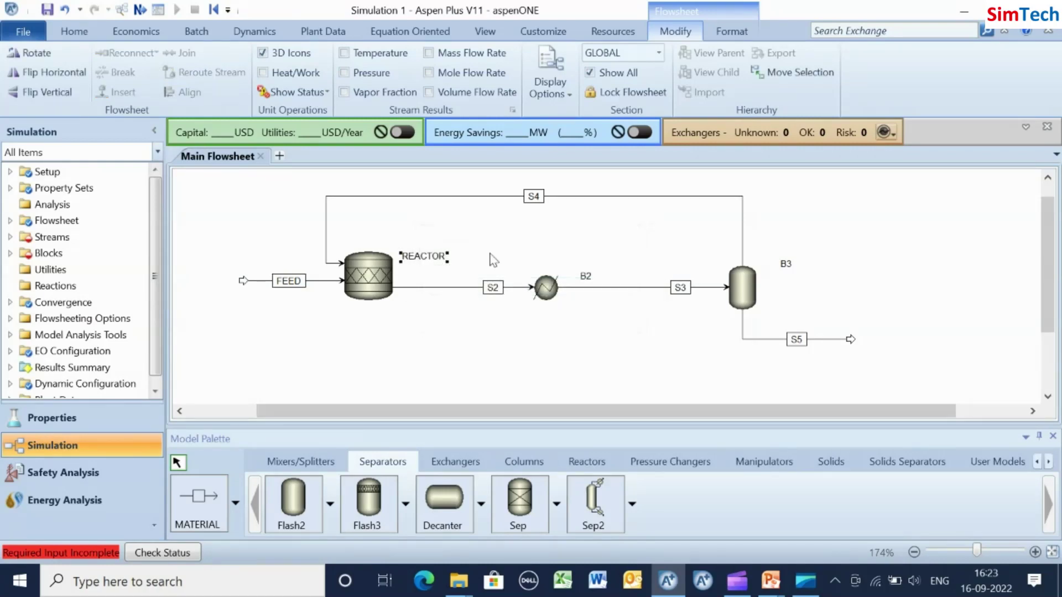
{"action": "left_click_drag", "start_coordinate": [422, 266], "coordinate": [369, 245]}
Center the label of stream S2 between the reactor and heater and rename the stream RECT-OUT.
{"action": "left_click_drag", "start_coordinate": [497, 292], "coordinate": [467, 290]}
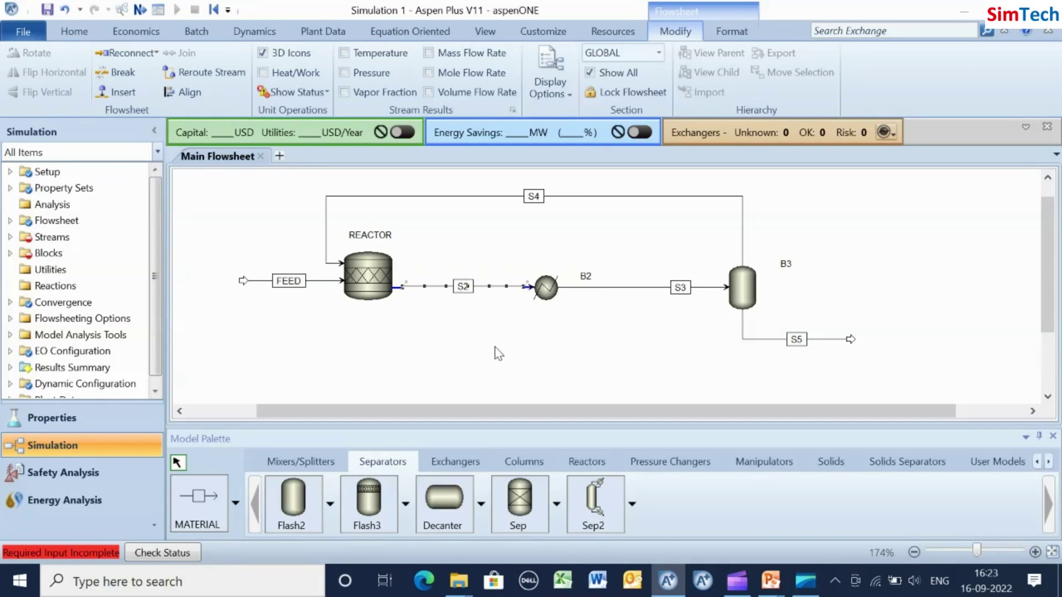
{"action": "key", "text": "ctrl+m"}
{"action": "type", "text": "RECT"}
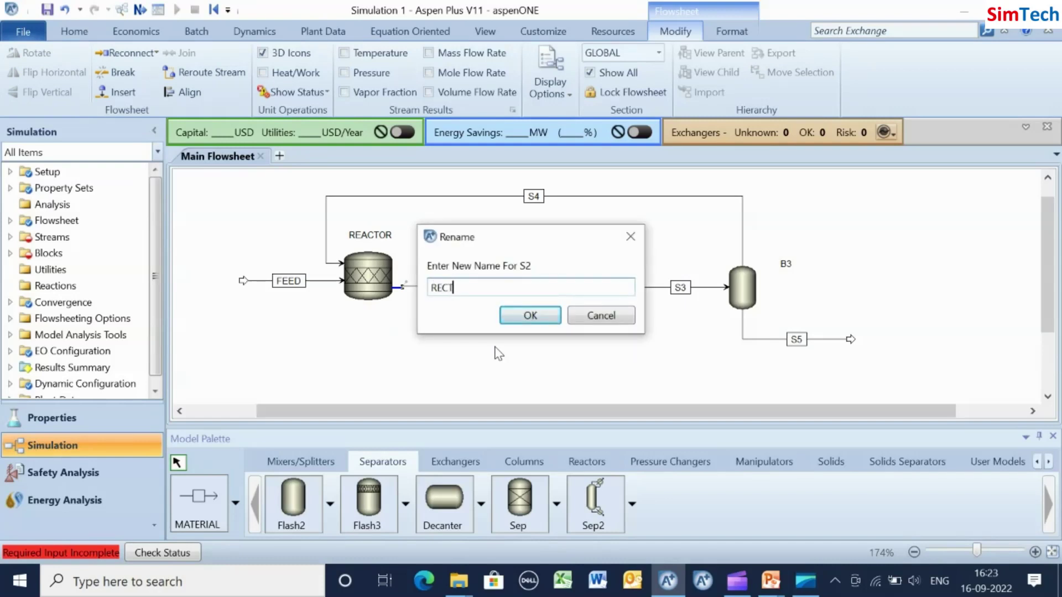
{"action": "type", "text": "-OUT"}
{"action": "left_click", "coordinate": [441, 288]}
{"action": "left_click", "coordinate": [524, 317]}
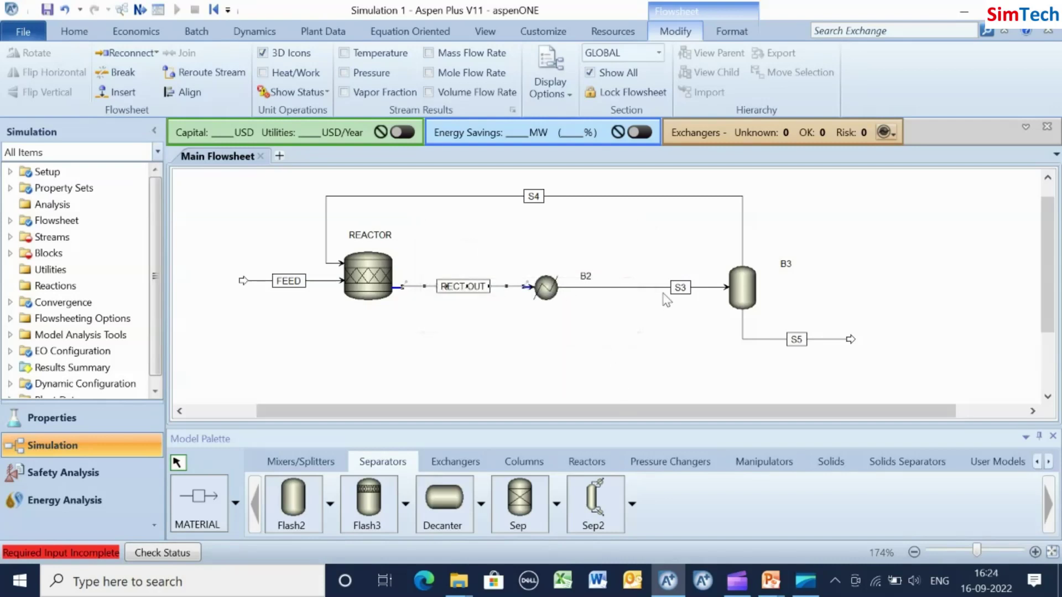
Place the heater block B2's label above its icon and rename the block COOL.
{"action": "left_click", "coordinate": [587, 279]}
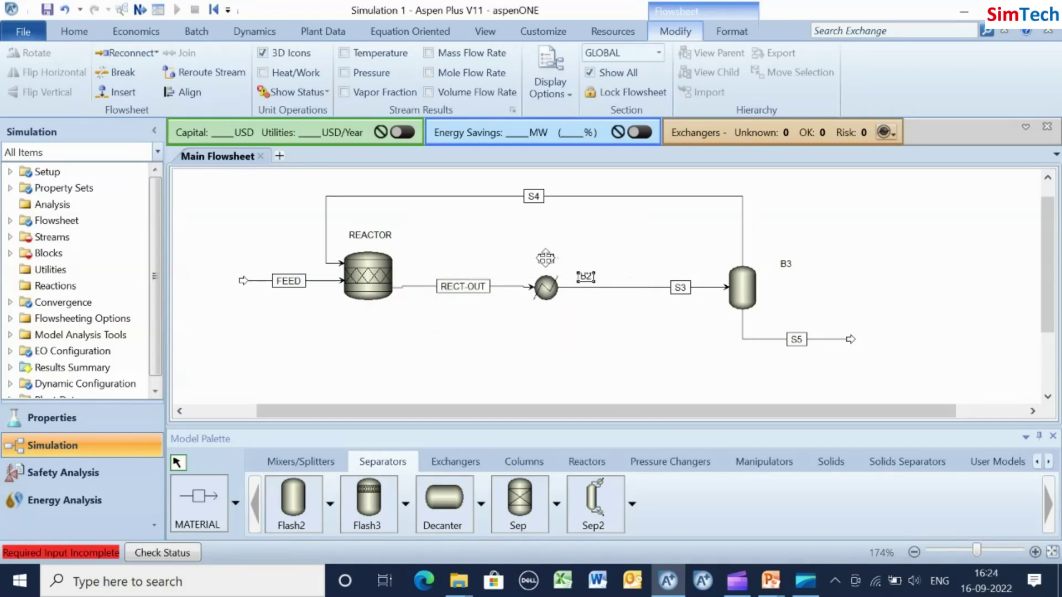
{"action": "left_click", "coordinate": [545, 258]}
{"action": "key", "text": "ctrl+m"}
{"action": "type", "text": "CO"}
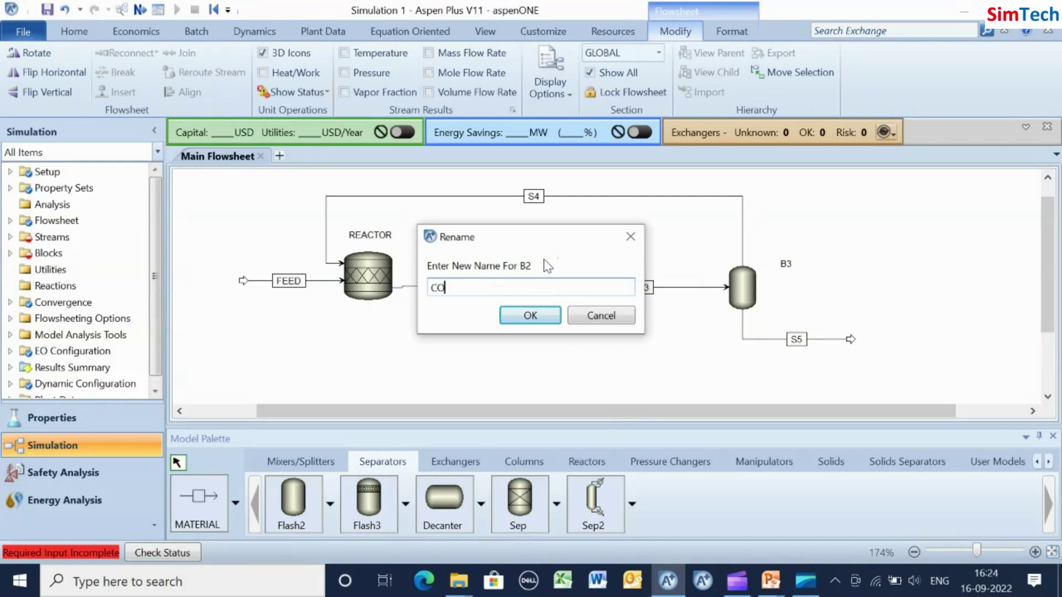
{"action": "type", "text": "OL"}
{"action": "key", "text": "Return"}
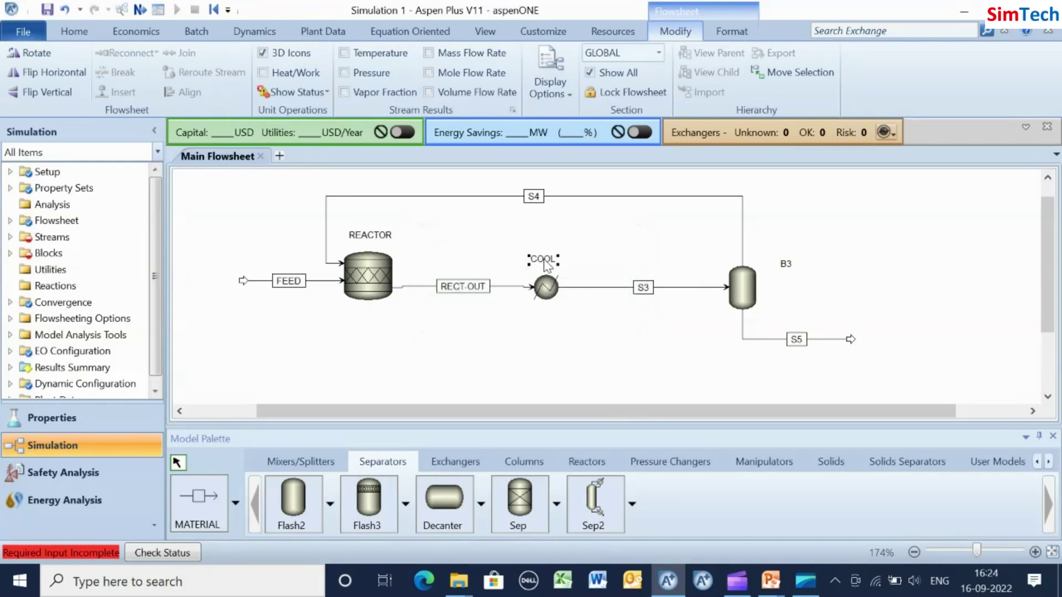
Rename stream S3 between the cooler and the flash separator as COOL-OUT.
{"action": "left_click", "coordinate": [642, 290]}
{"action": "key", "text": "ctrl+m"}
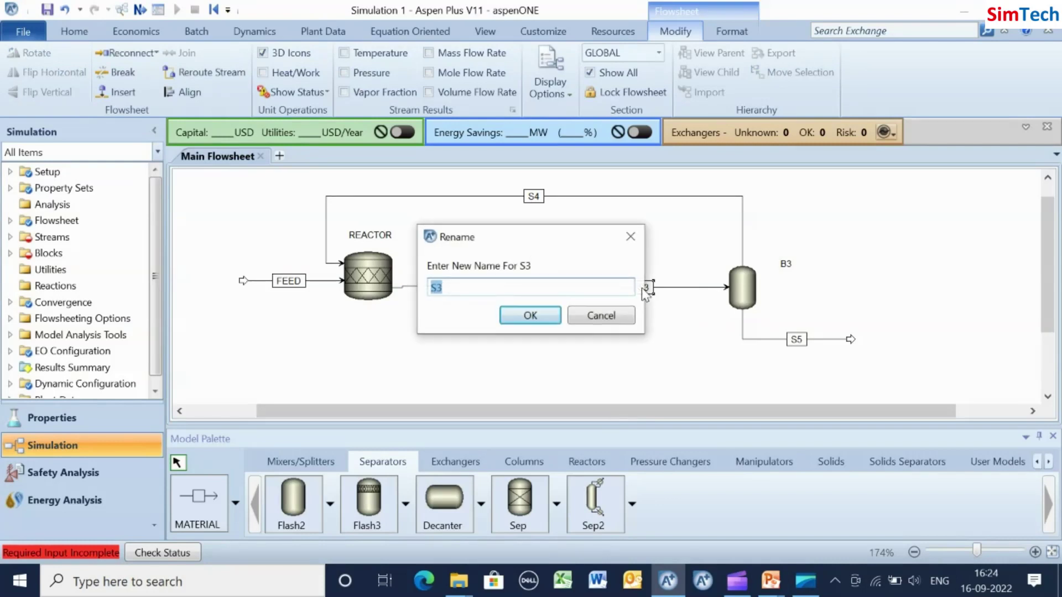
{"action": "type", "text": "COOL-OUT"}
{"action": "left_click", "coordinate": [539, 318]}
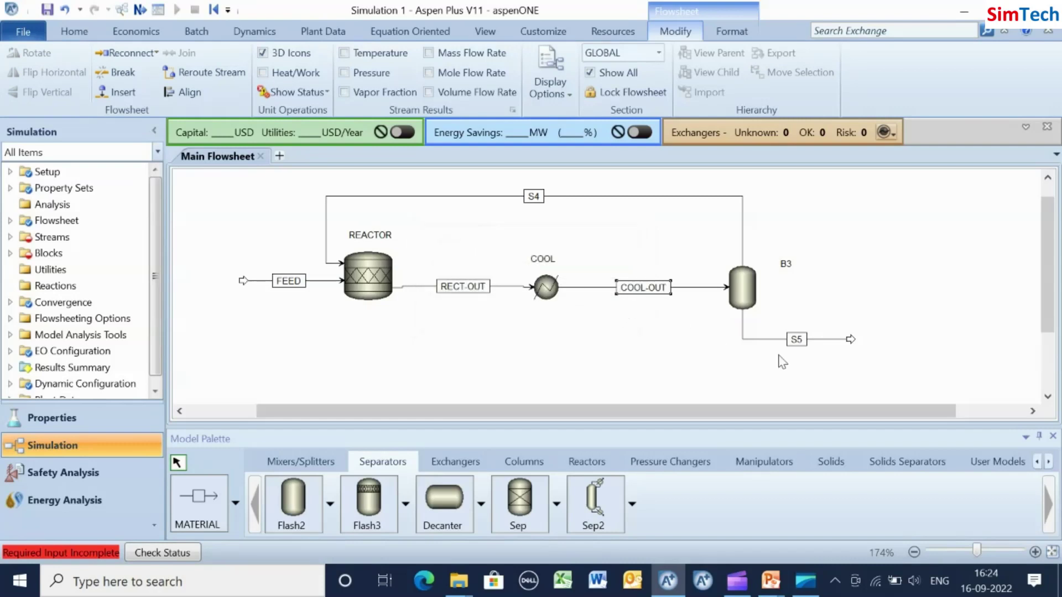
Rename the Flash2 block B3 as SEP and place its label right beside the vessel.
{"action": "left_click", "coordinate": [540, 199]}
{"action": "left_click", "coordinate": [786, 265]}
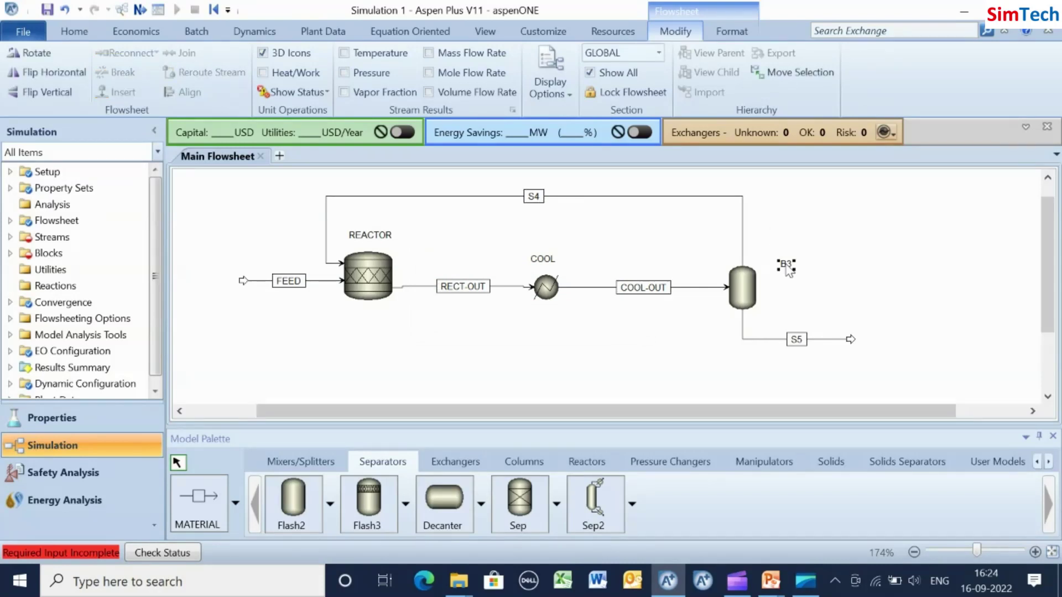
{"action": "key", "text": "ctrl+m"}
{"action": "type", "text": "SEP"}
{"action": "key", "text": "Return"}
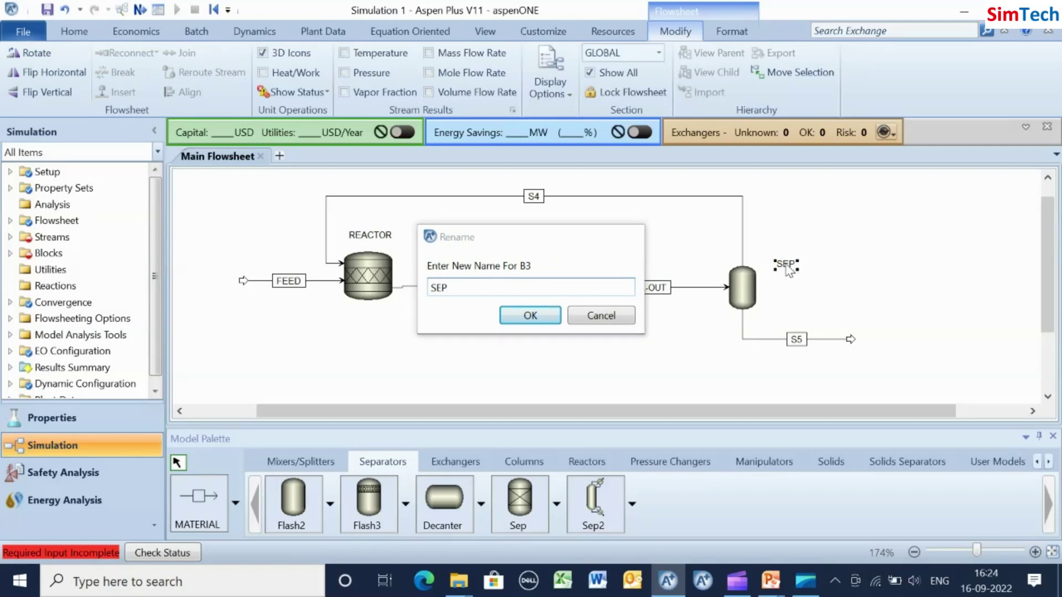
{"action": "left_click_drag", "start_coordinate": [790, 270], "coordinate": [777, 291]}
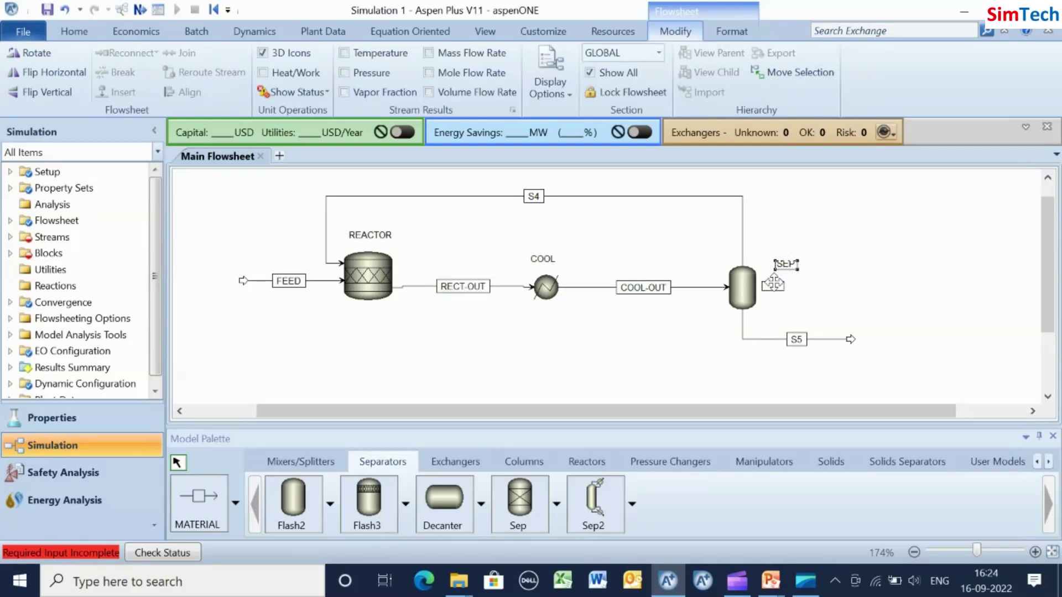
Rename the vapor stream S4 returning to the reactor as RECYCLE.
{"action": "left_click", "coordinate": [556, 206]}
{"action": "left_click", "coordinate": [541, 198]}
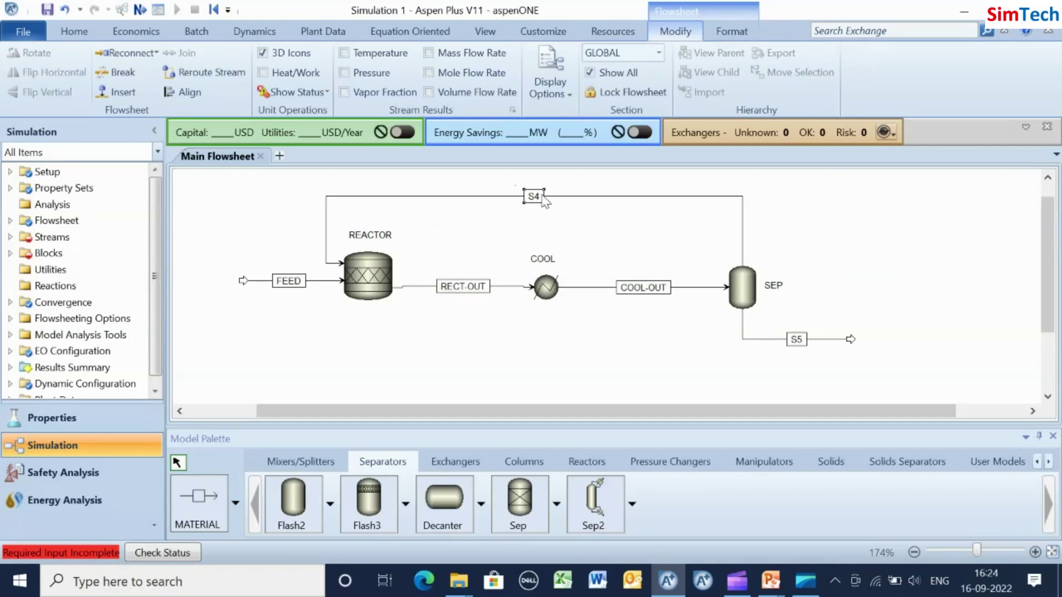
{"action": "key", "text": "ctrl+m"}
{"action": "type", "text": "REC"}
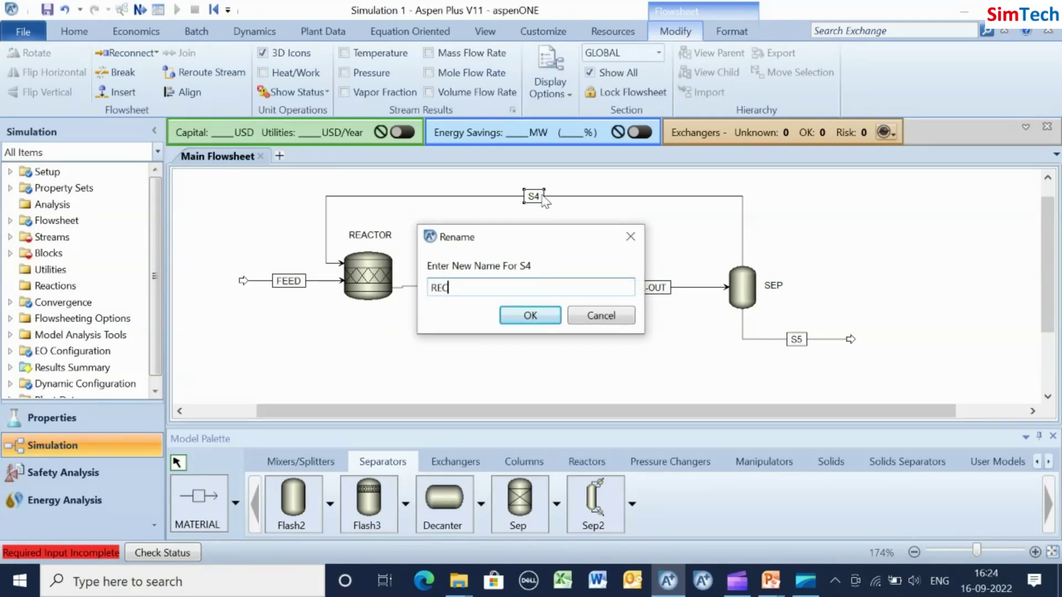
{"action": "type", "text": "YCLE"}
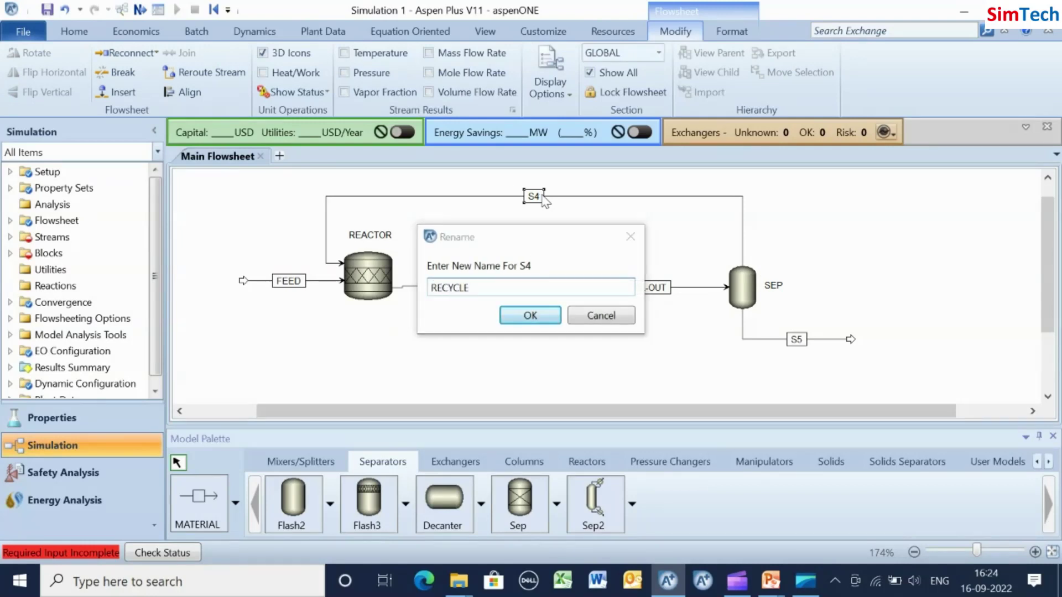
{"action": "key", "text": "Return"}
Rename the separator's liquid outlet stream S5 as PRODUCT.
{"action": "left_click", "coordinate": [797, 339]}
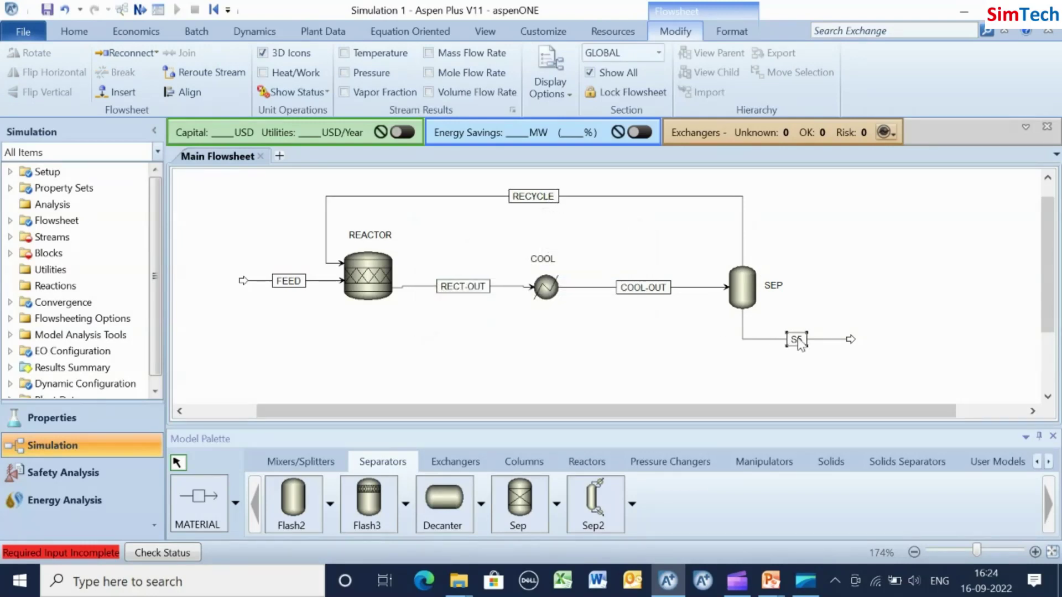
{"action": "key", "text": "ctrl+m"}
{"action": "type", "text": "PRODUCT"}
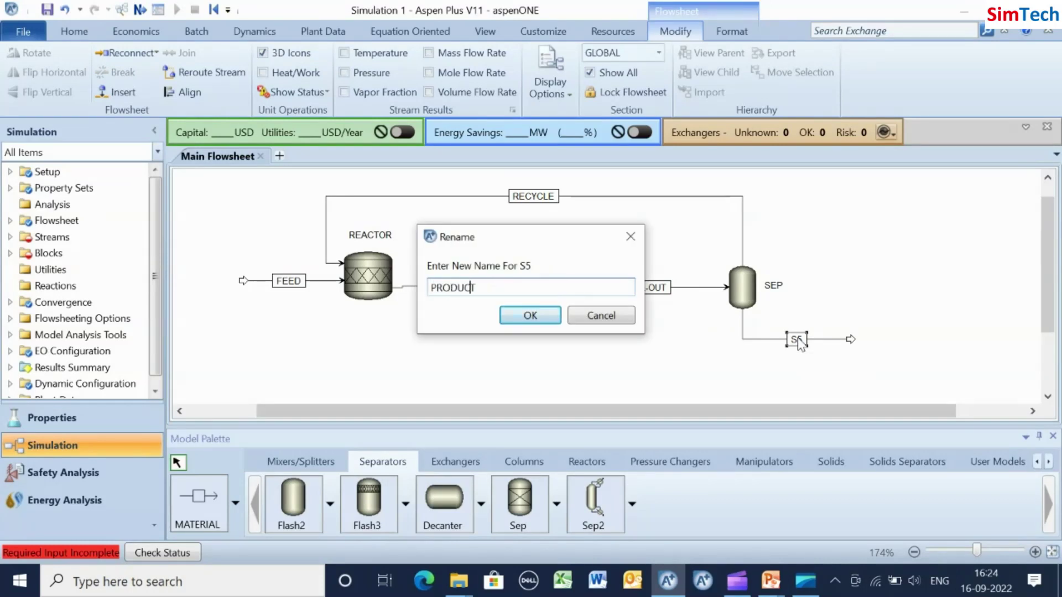
{"action": "key", "text": "Return"}
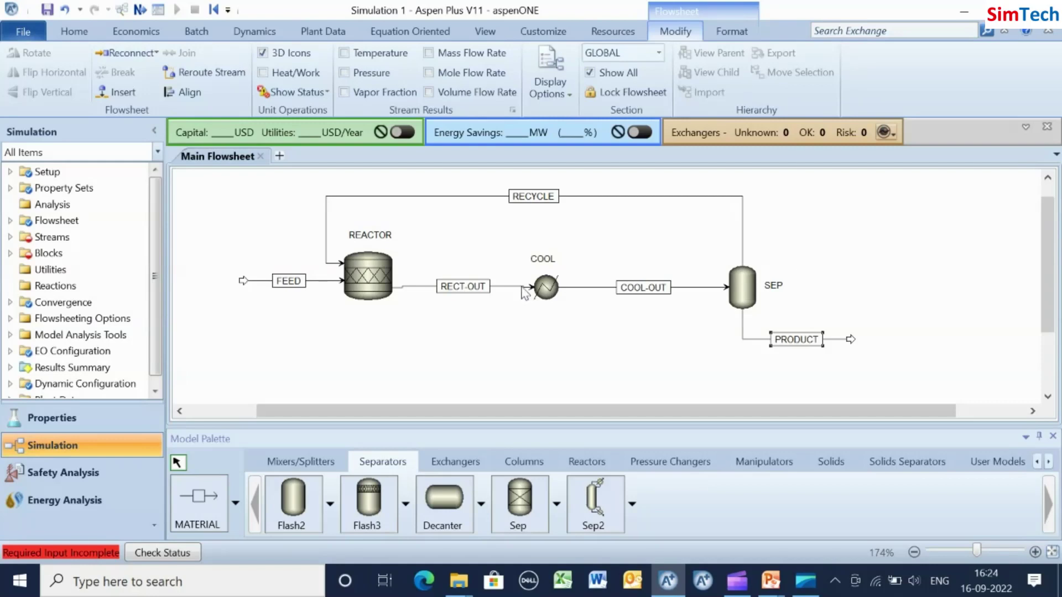
Align the RECT-OUT and COOL-OUT streams to straighten their lines on the flowsheet.
{"action": "left_click", "coordinate": [497, 288]}
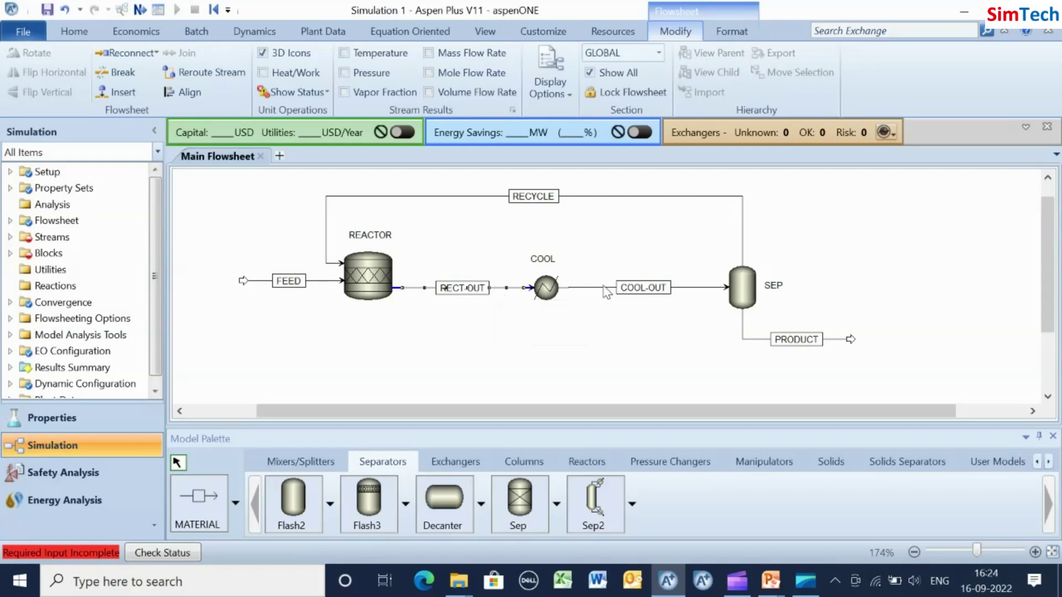
{"action": "left_click", "coordinate": [629, 290]}
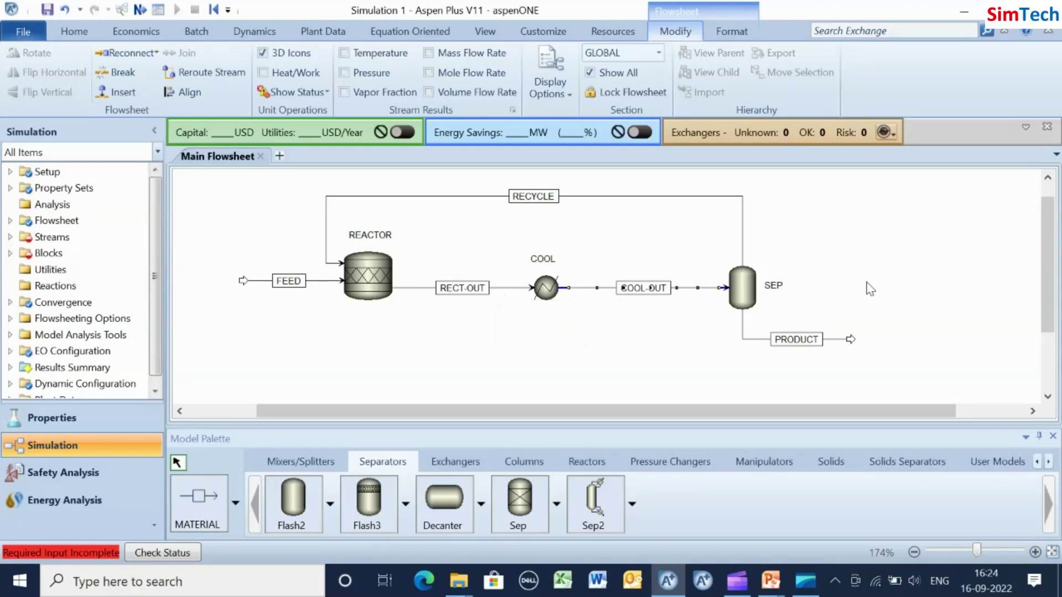
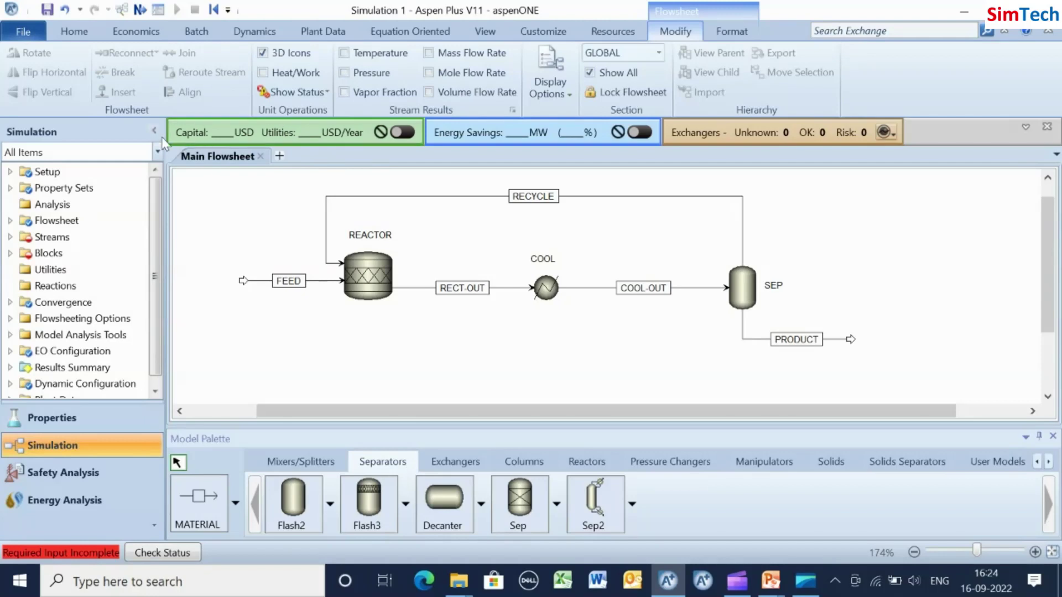
Set the FEED stream's temperature to 220 F and its pressure to 36 psia.
{"action": "left_click", "coordinate": [140, 10]}
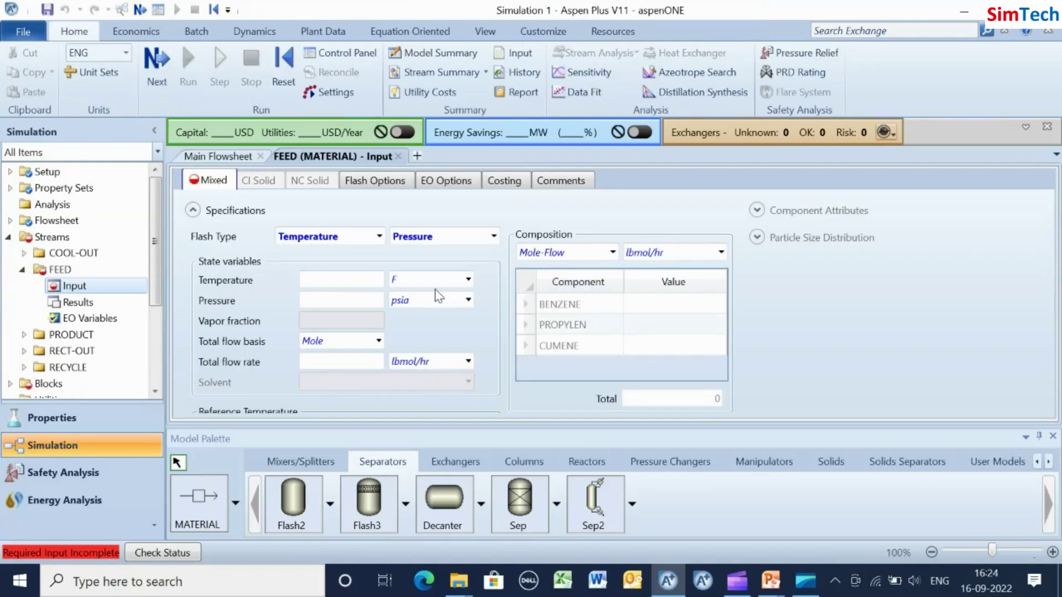
{"action": "left_click", "coordinate": [354, 283]}
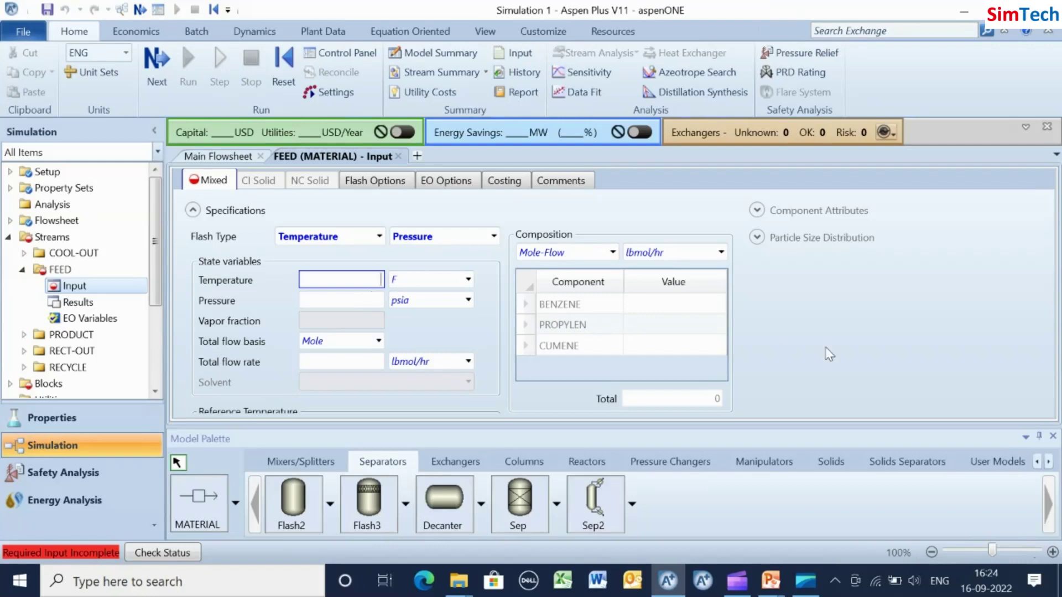
{"action": "type", "text": "220"}
{"action": "key", "text": "Return"}
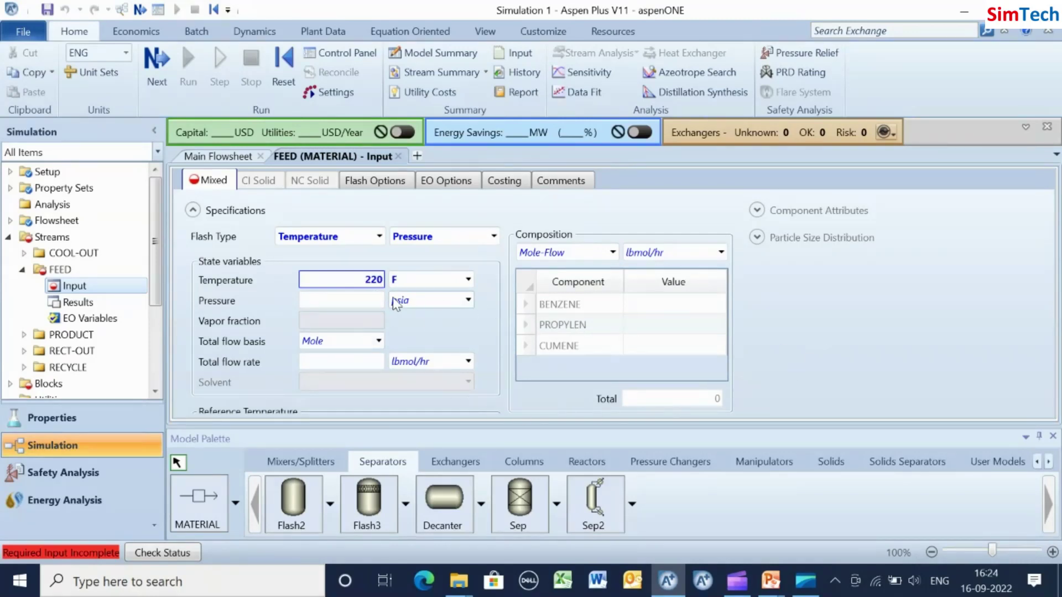
{"action": "left_click", "coordinate": [362, 303]}
{"action": "type", "text": "36"}
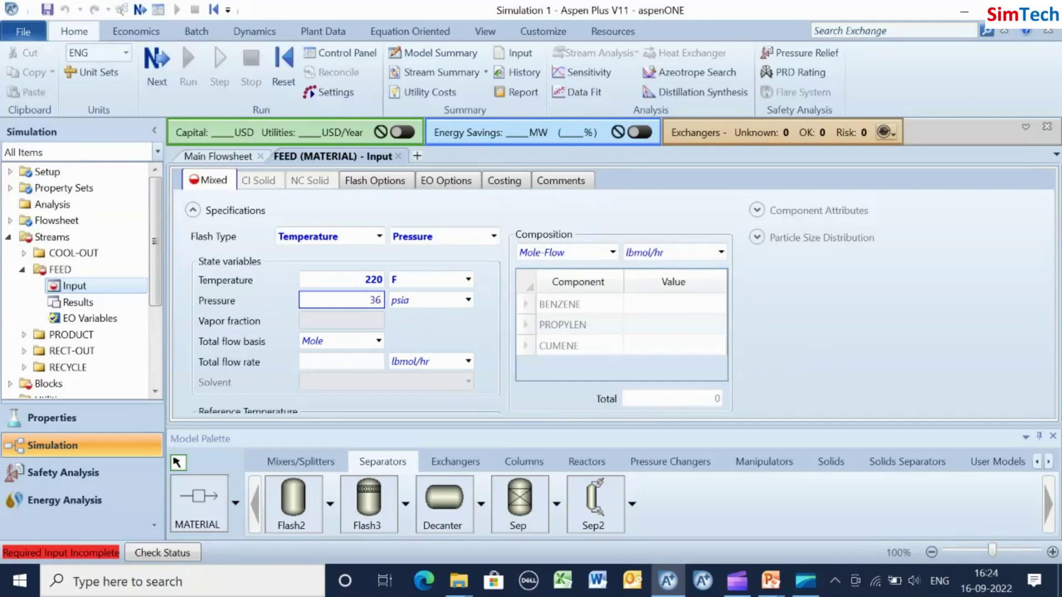
{"action": "key", "text": "Return"}
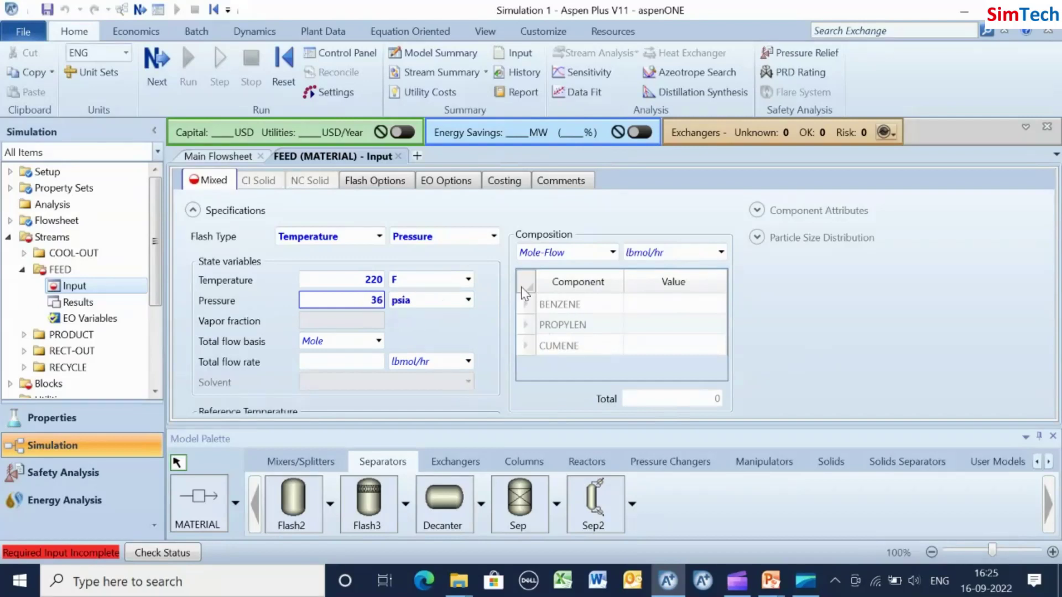
Set the FEED mole flows of BENZENE and PROPYLEN to 40 lbmol/hr each, and close the Model Palette.
{"action": "left_click", "coordinate": [668, 311]}
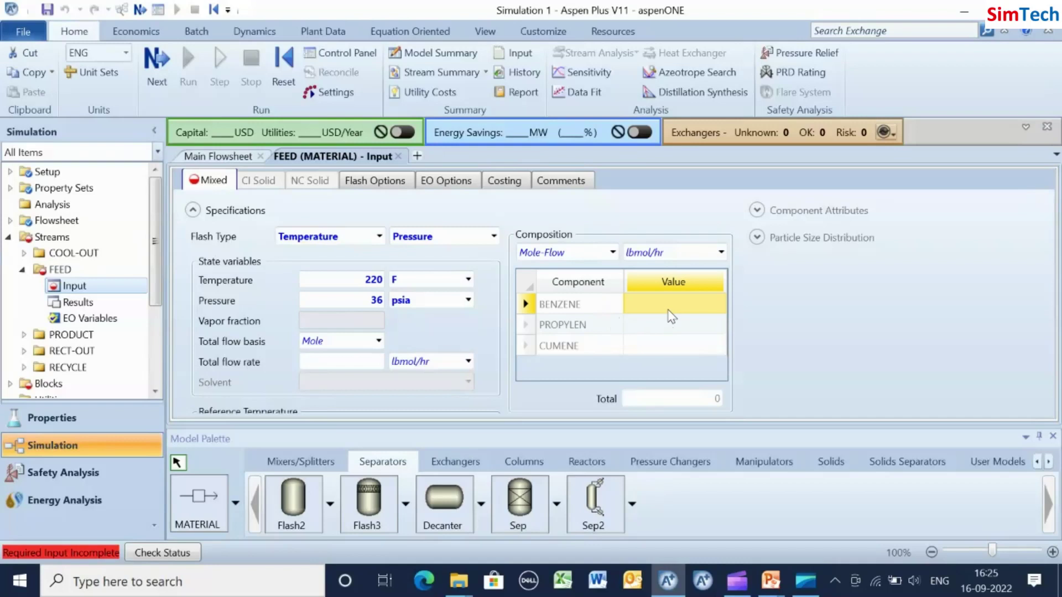
{"action": "type", "text": "40"}
{"action": "key", "text": "Return"}
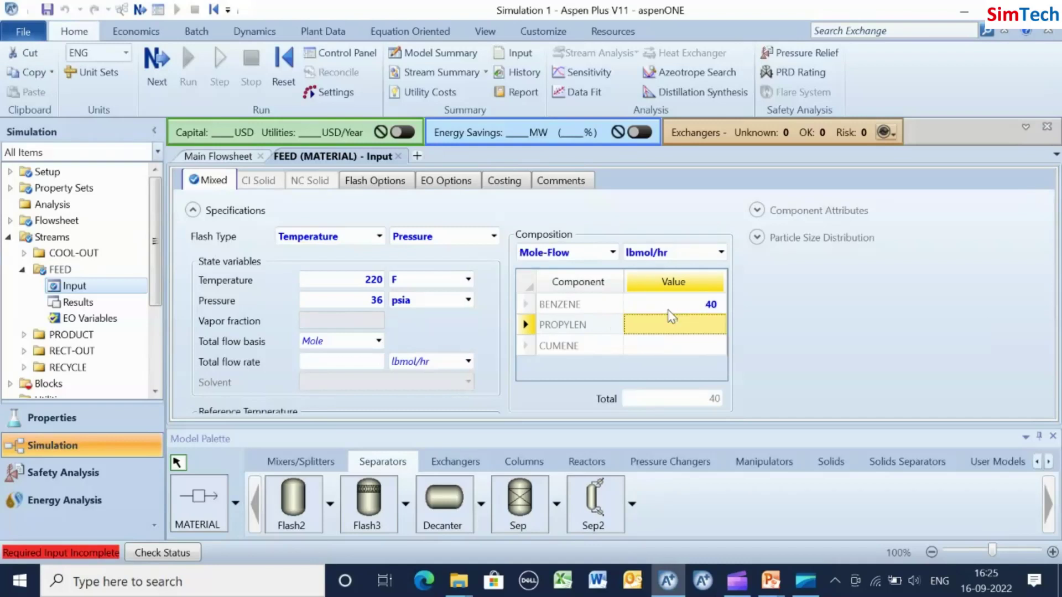
{"action": "type", "text": "40"}
{"action": "key", "text": "Return"}
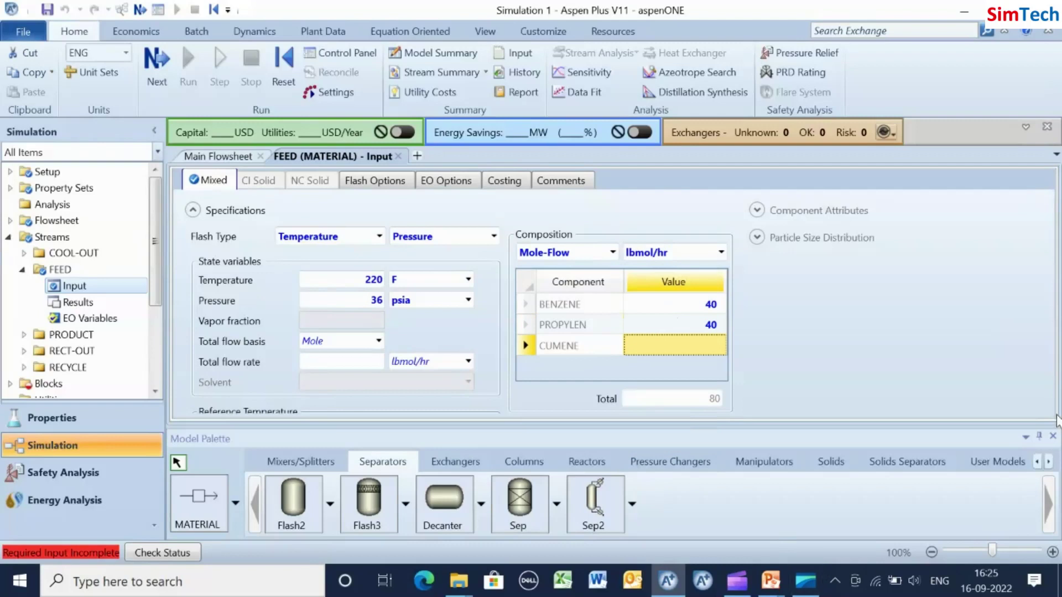
{"action": "left_click", "coordinate": [1053, 437]}
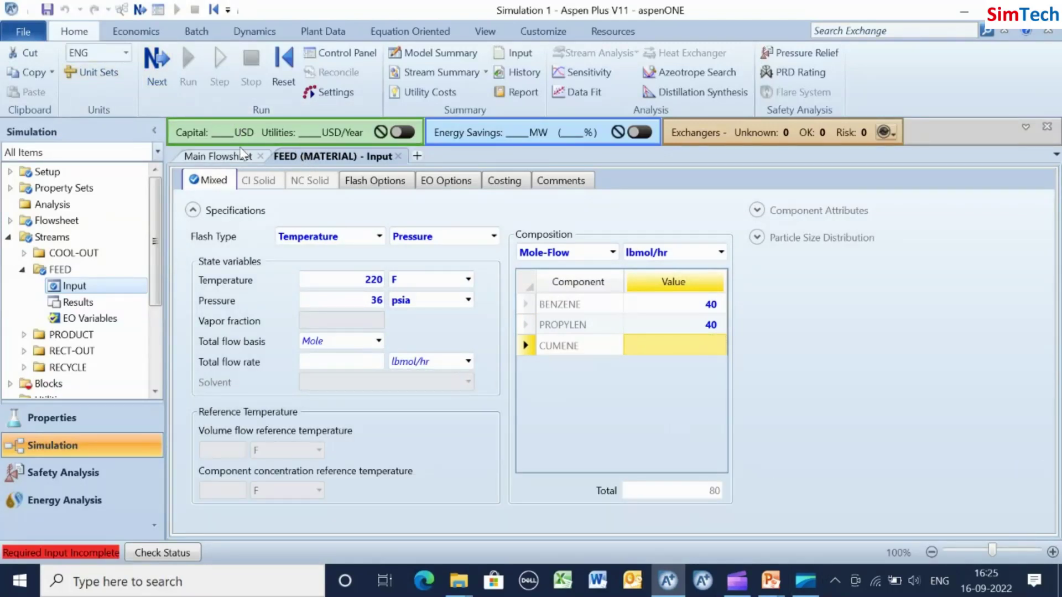
Specify the COOL heater block with a temperature of 130 F and a pressure of -0.1 psia.
{"action": "left_click", "coordinate": [146, 75]}
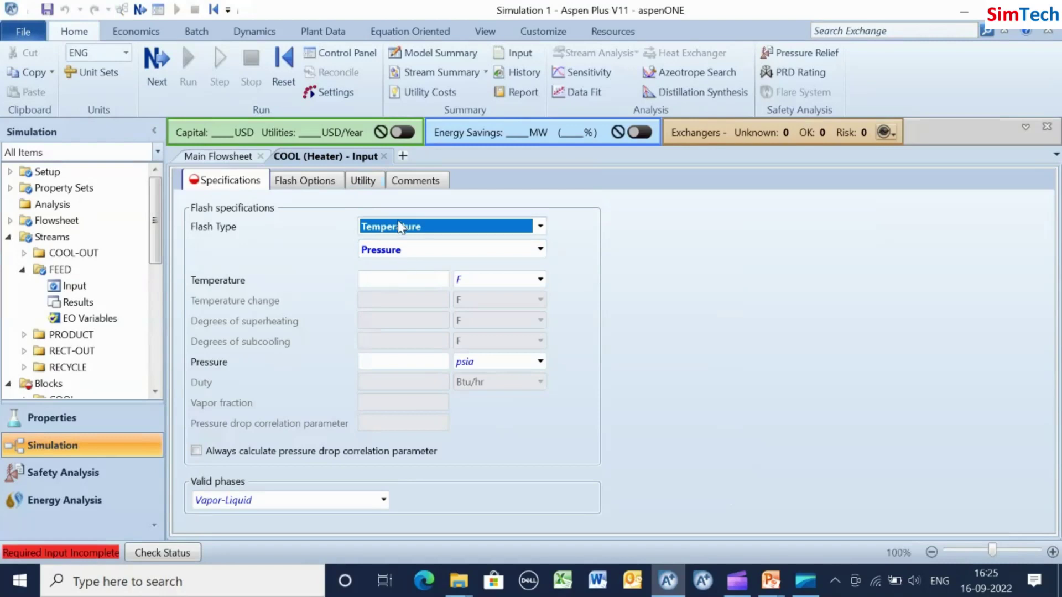
{"action": "left_click", "coordinate": [422, 291]}
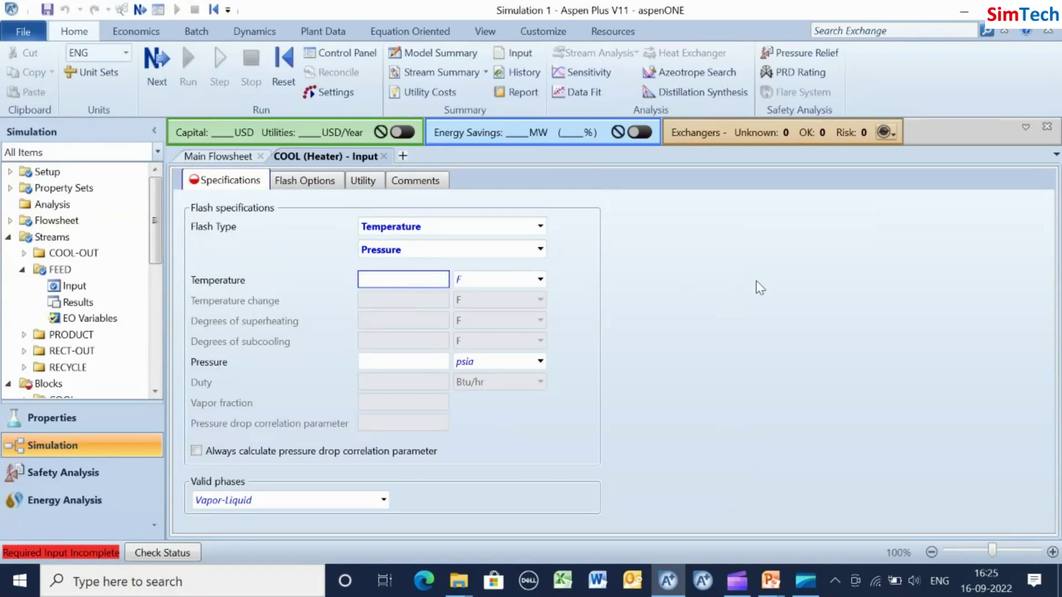
{"action": "type", "text": "130"}
{"action": "left_click", "coordinate": [430, 358]}
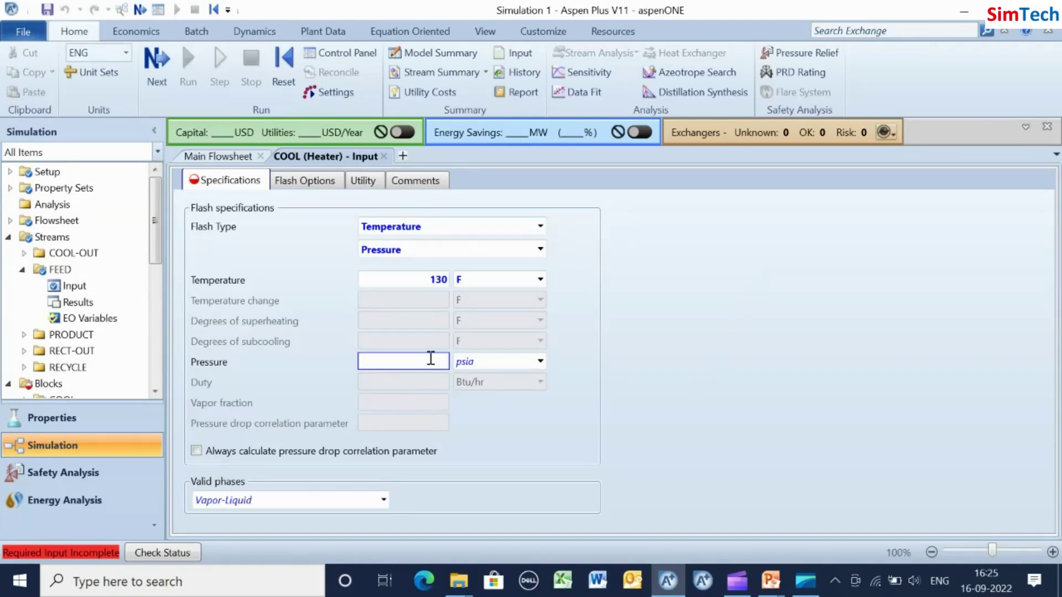
{"action": "type", "text": "-0.1"}
{"action": "key", "text": "Return"}
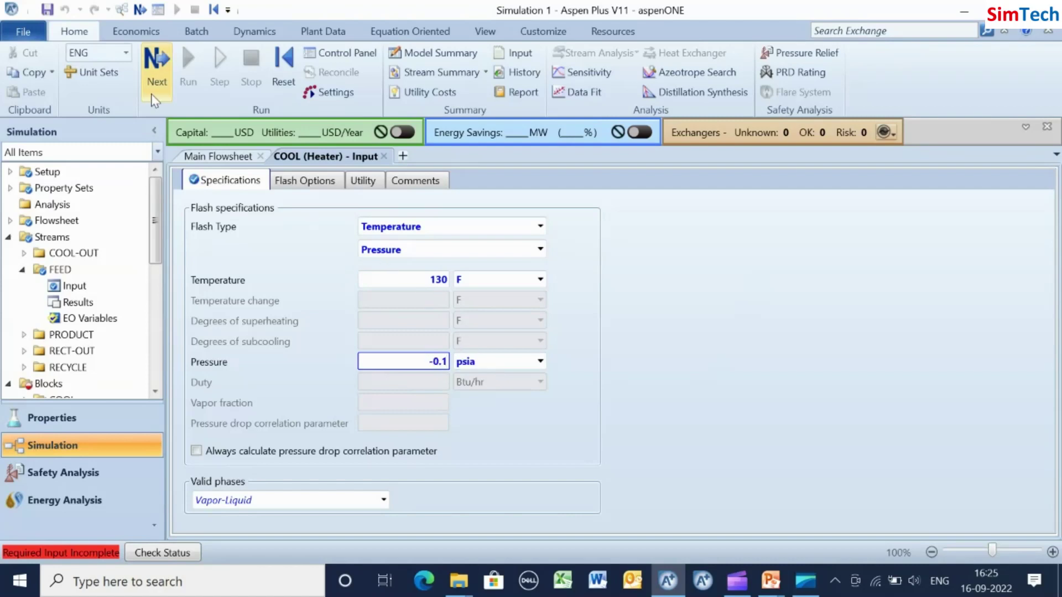
Specify the REACTOR block by pressure and duty, setting the pressure to 0 psia and filling in the duty.
{"action": "left_click", "coordinate": [153, 95]}
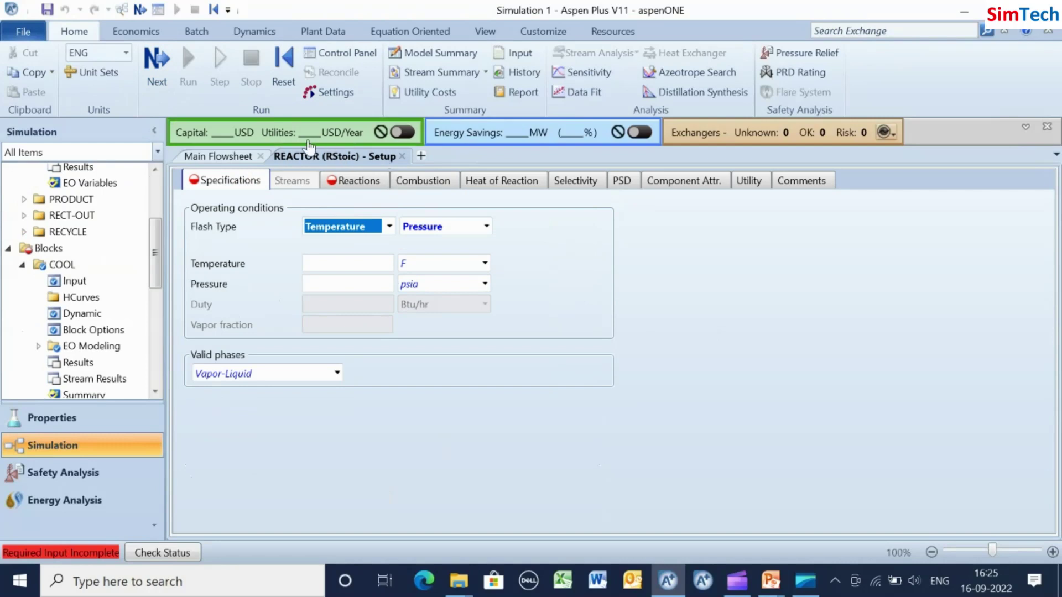
{"action": "left_click", "coordinate": [374, 262]}
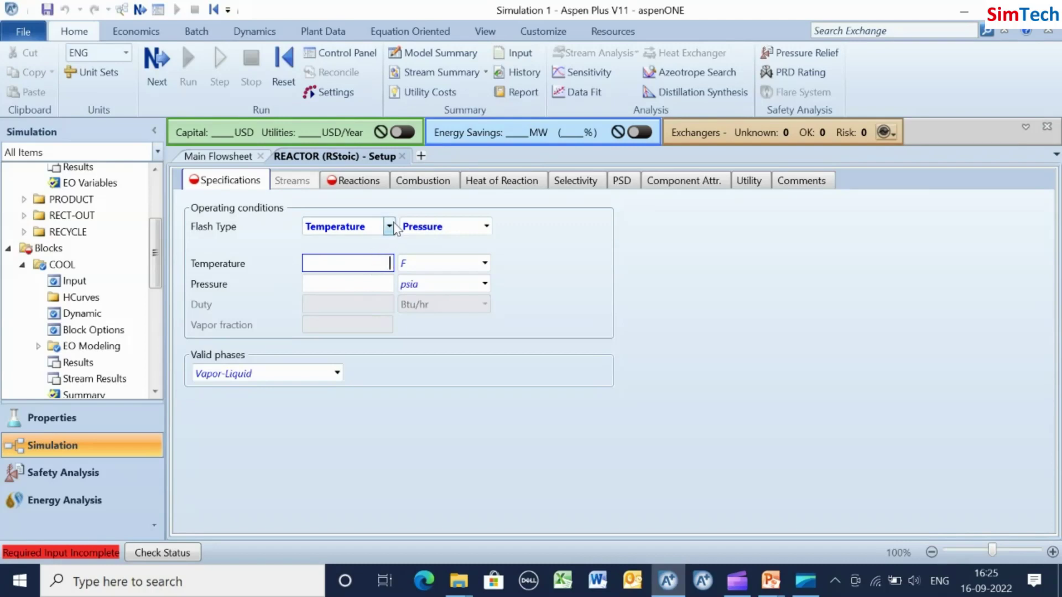
{"action": "left_click", "coordinate": [390, 226]}
{"action": "left_click", "coordinate": [367, 263]}
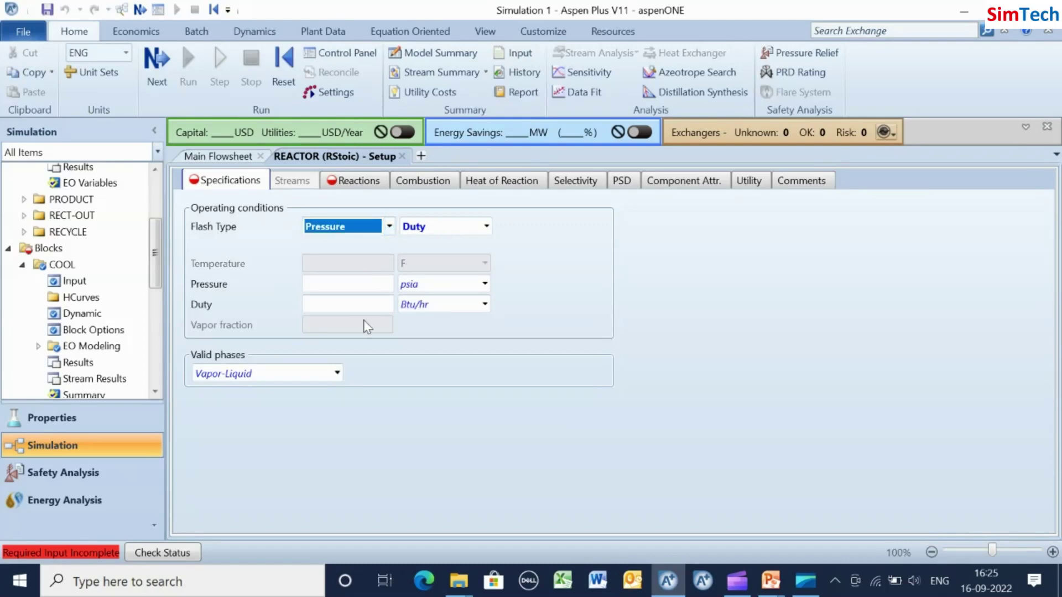
{"action": "left_click", "coordinate": [380, 285]}
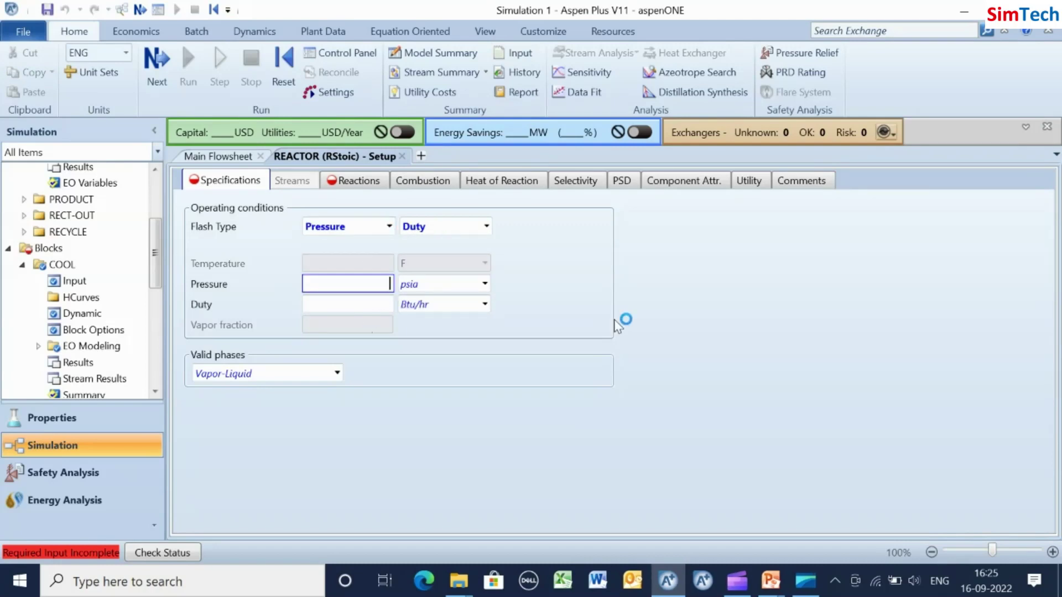
{"action": "left_click", "coordinate": [380, 306]}
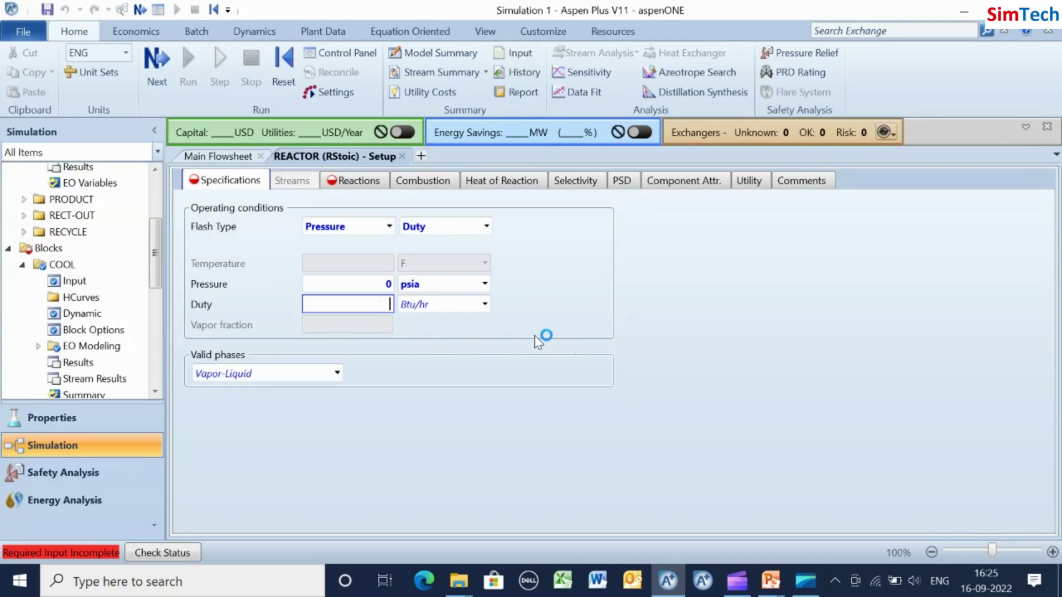
Create a new reaction in the REACTOR block with reactants BENZENE and PROPYLEN, each with a coefficient of -1.
{"action": "left_click", "coordinate": [360, 180]}
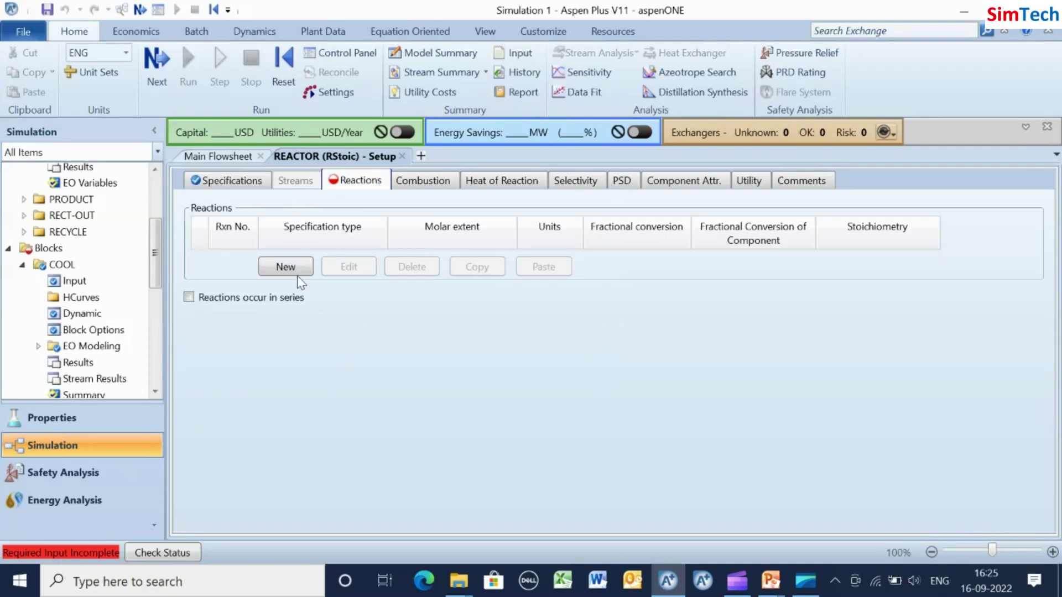
{"action": "left_click", "coordinate": [293, 270]}
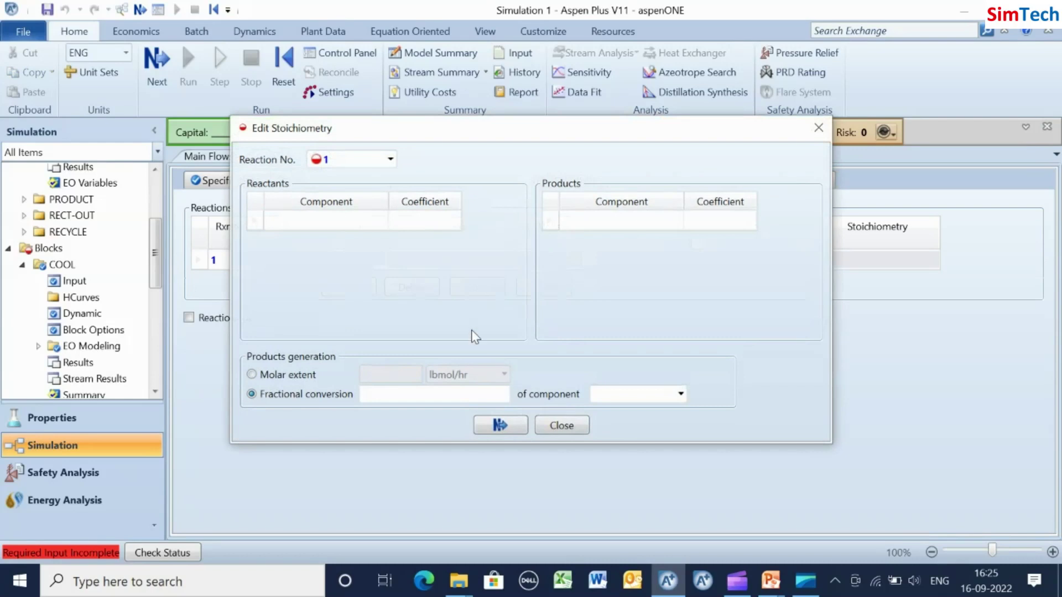
{"action": "left_click", "coordinate": [382, 221]}
{"action": "left_click", "coordinate": [383, 237]}
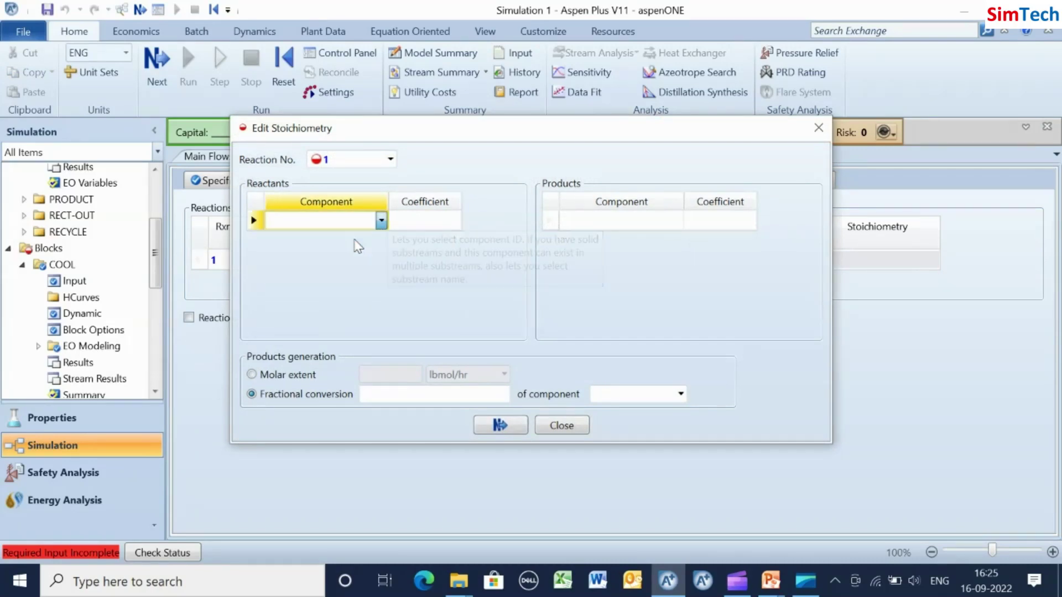
{"action": "left_click", "coordinate": [382, 240]}
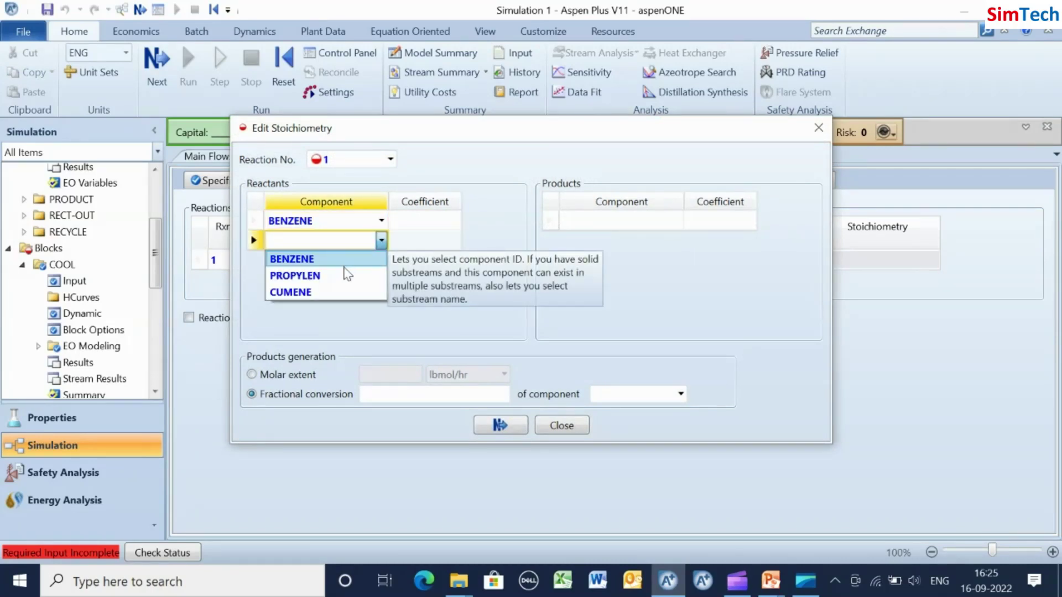
{"action": "left_click", "coordinate": [346, 275]}
{"action": "left_click", "coordinate": [416, 221]}
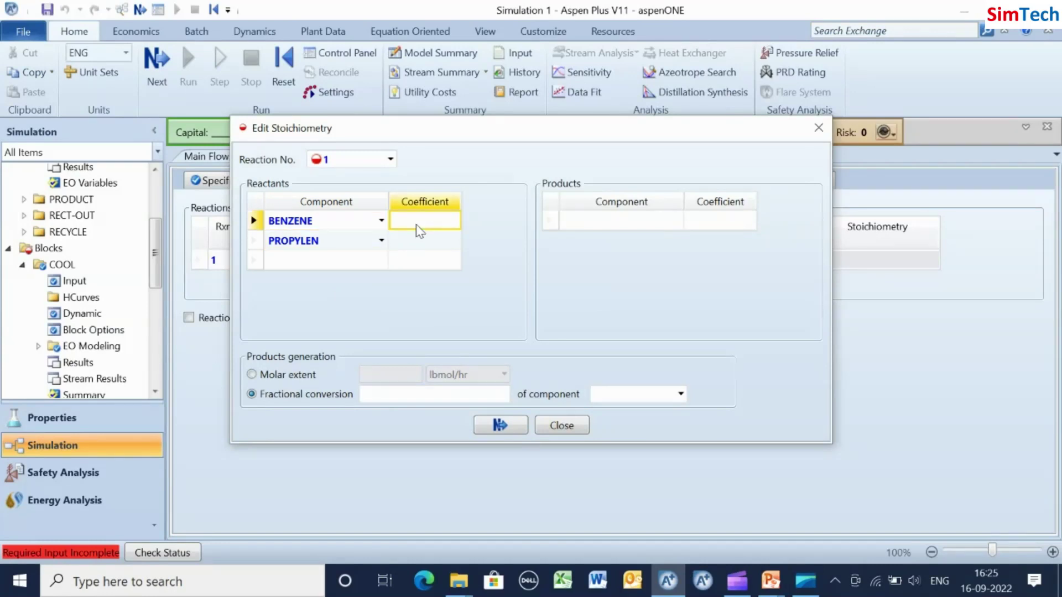
{"action": "type", "text": "-1"}
{"action": "left_click", "coordinate": [419, 241]}
{"action": "type", "text": "-1"}
Add CUMENE as the product of reaction 1 with a coefficient of 1.
{"action": "left_click", "coordinate": [622, 221]}
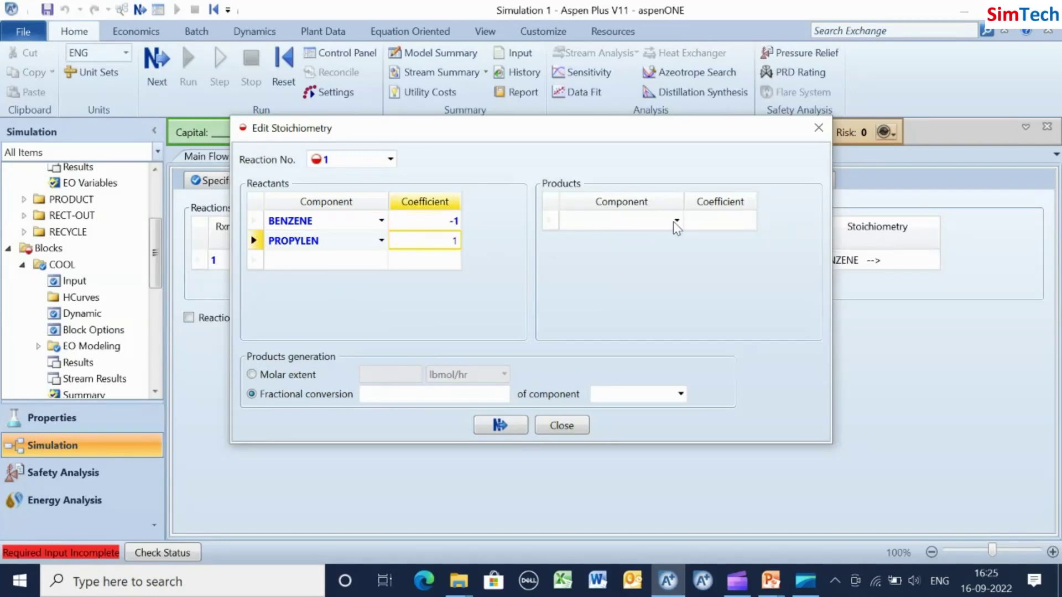
{"action": "left_click", "coordinate": [676, 221]}
{"action": "left_click", "coordinate": [627, 268]}
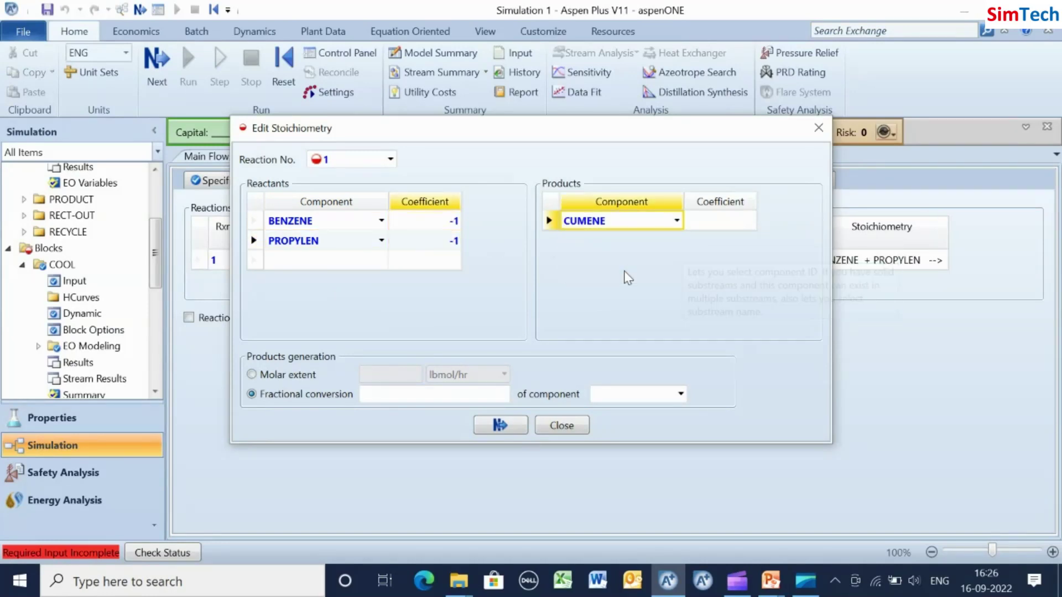
{"action": "left_click", "coordinate": [728, 221]}
{"action": "type", "text": "1"}
{"action": "key", "text": "Return"}
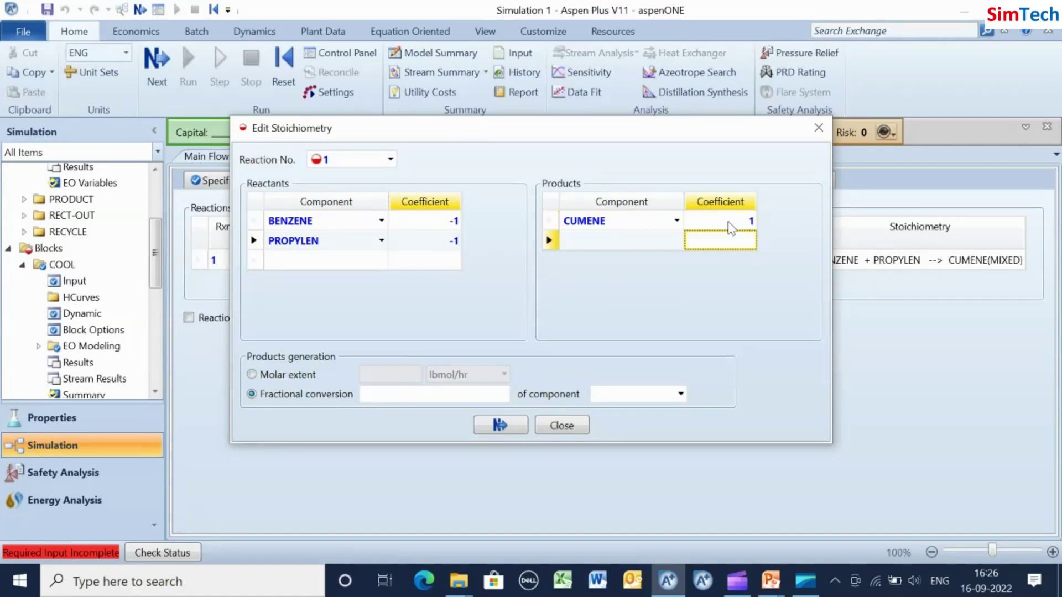
Set reaction 1 to a fractional conversion of 0.9 of PROPYLEN and finish the stoichiometry.
{"action": "left_click", "coordinate": [467, 395]}
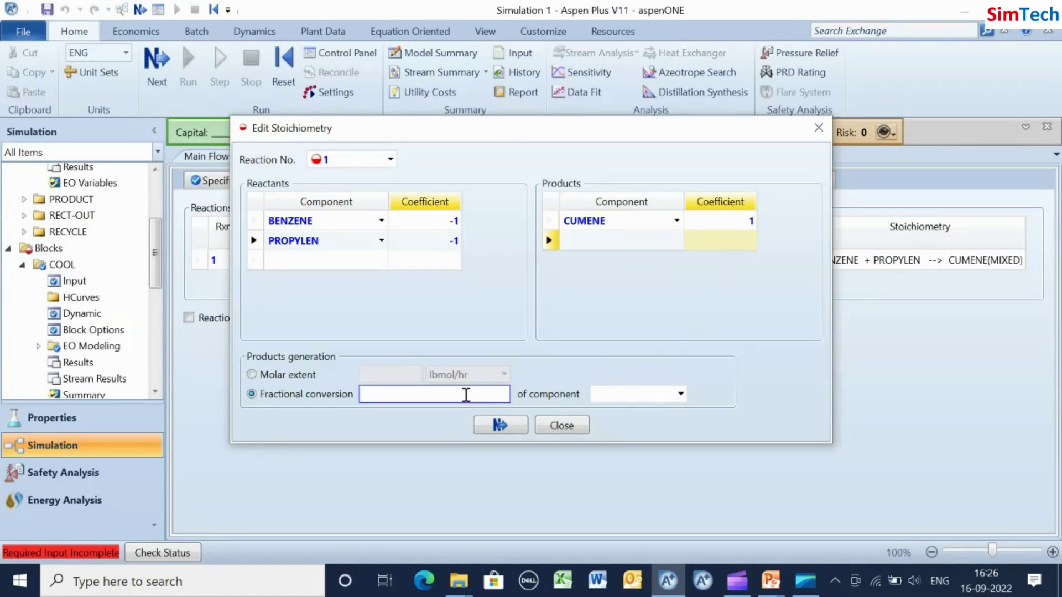
{"action": "type", "text": "0.9"}
{"action": "left_click", "coordinate": [681, 395]}
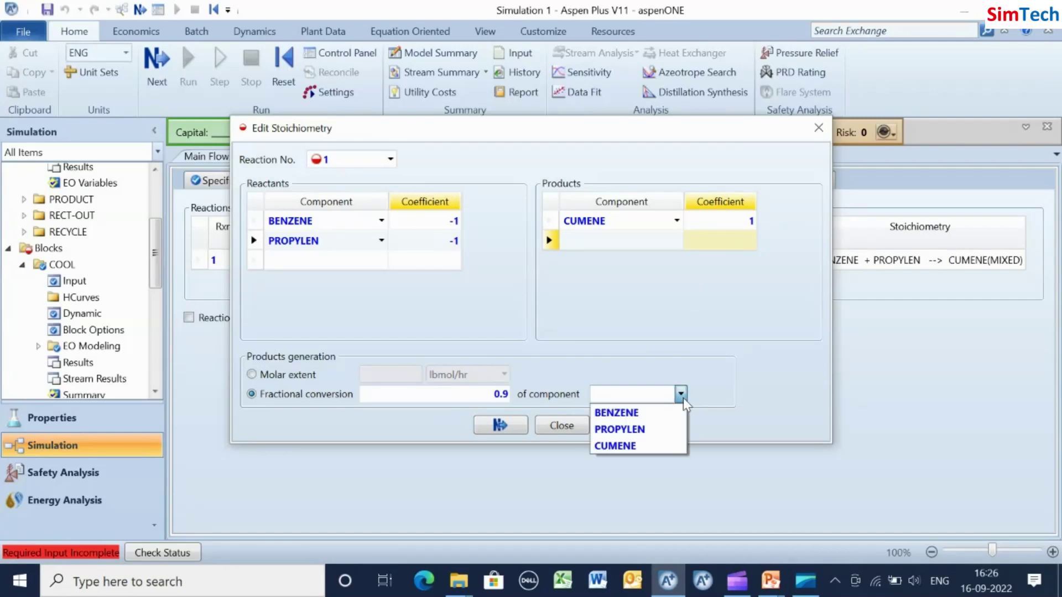
{"action": "left_click", "coordinate": [661, 434]}
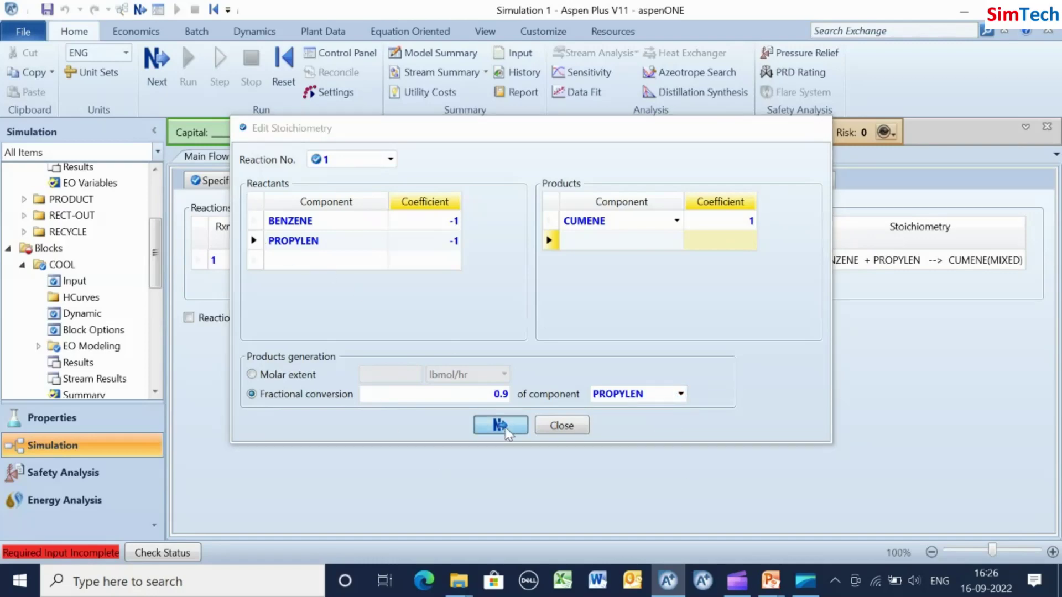
{"action": "left_click", "coordinate": [505, 430]}
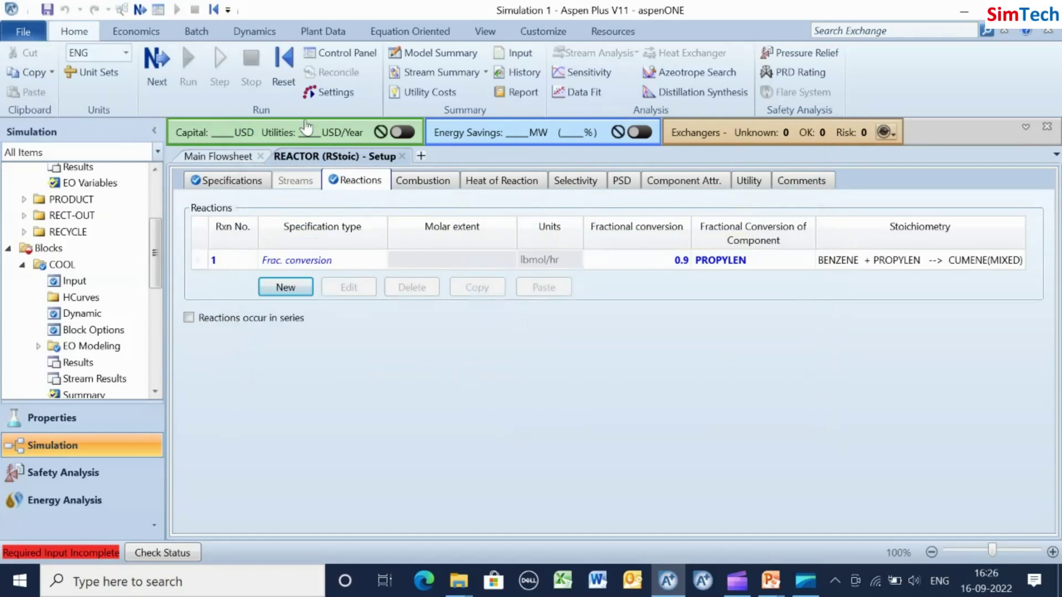
Specify the SEP flash block by duty and pressure, with a pressure of 1 atm and a duty of 0 Btu/hr.
{"action": "left_click", "coordinate": [164, 66]}
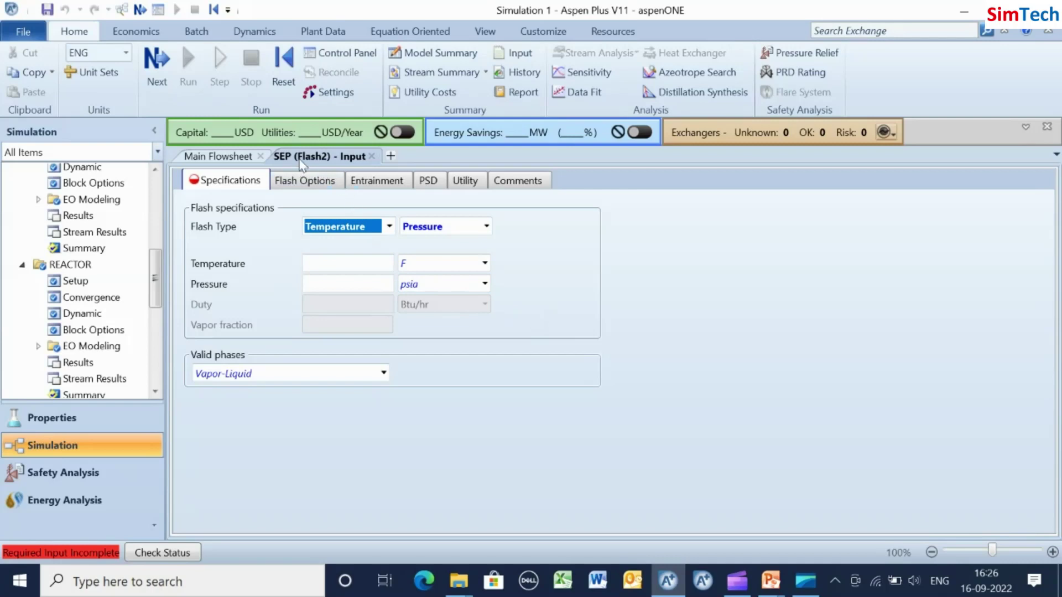
{"action": "left_click", "coordinate": [485, 284]}
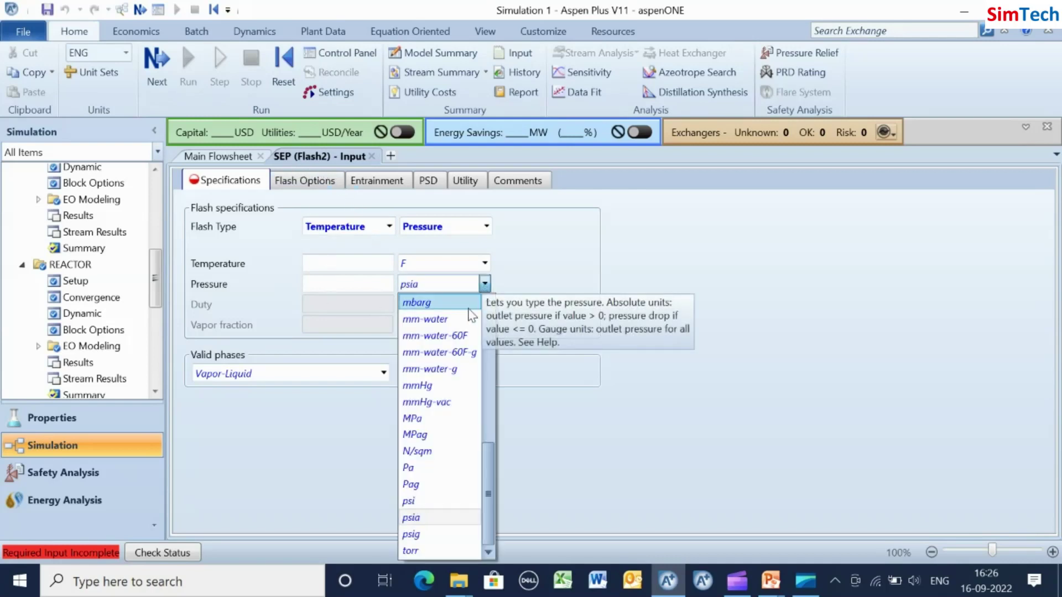
{"action": "scroll", "coordinate": [469, 309], "scroll_direction": "up", "scroll_amount": 5}
{"action": "left_click", "coordinate": [469, 305]}
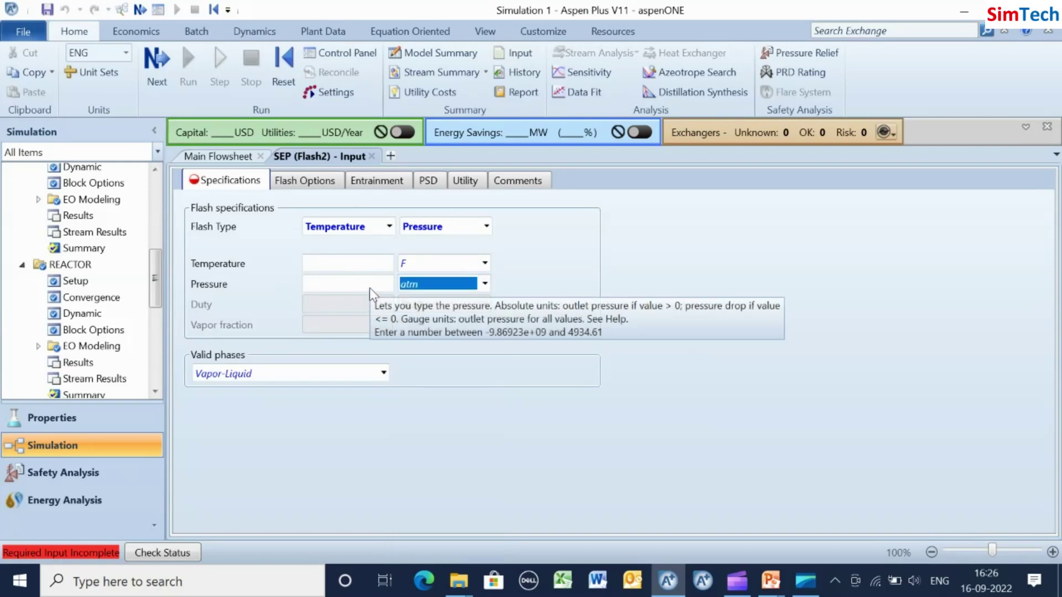
{"action": "left_click", "coordinate": [389, 227]}
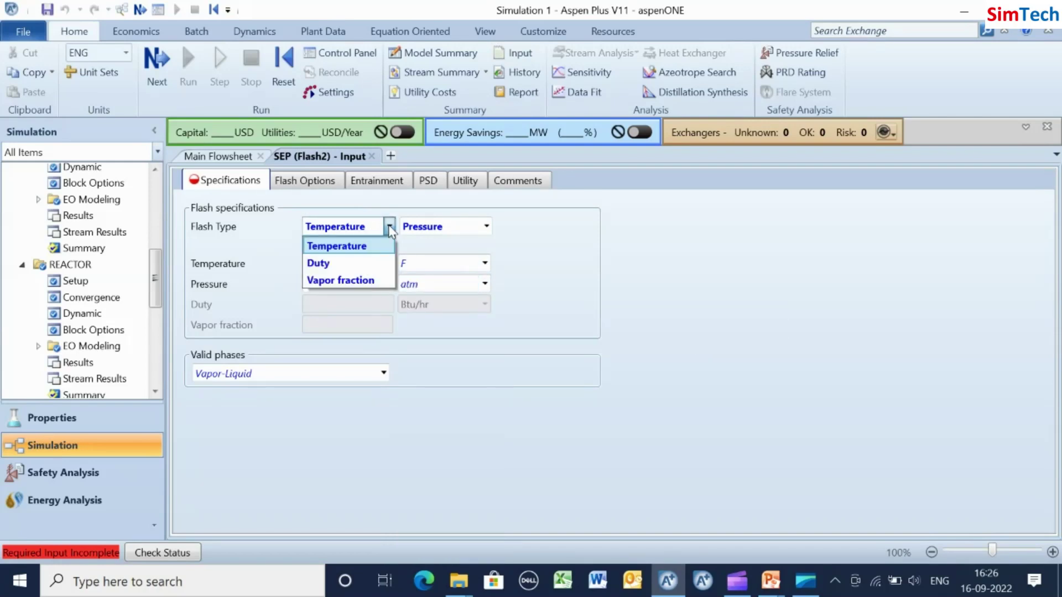
{"action": "left_click", "coordinate": [331, 264]}
{"action": "left_click", "coordinate": [374, 286]}
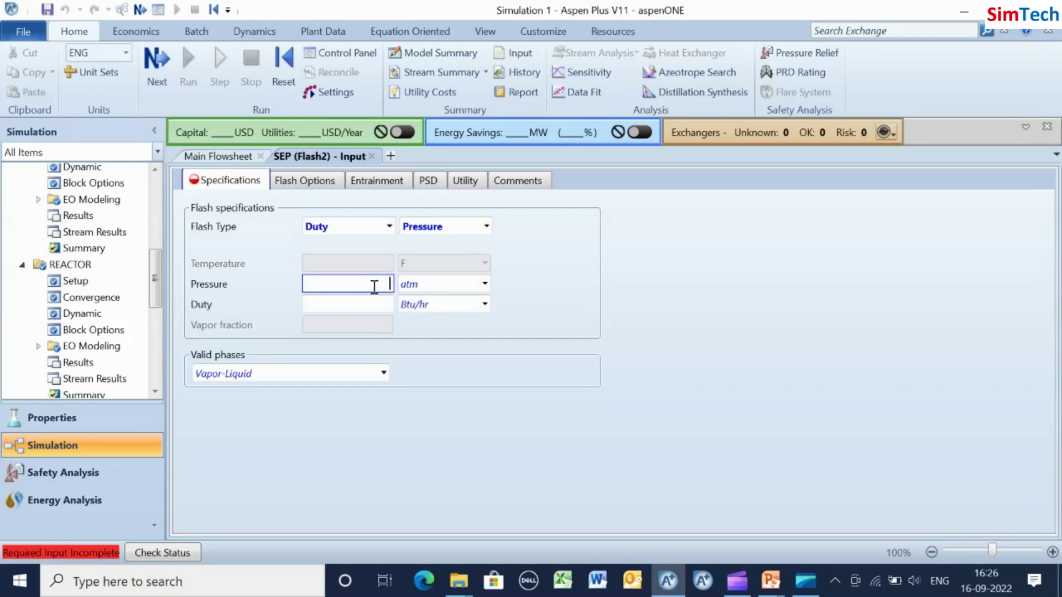
{"action": "type", "text": "1"}
{"action": "left_click", "coordinate": [382, 306]}
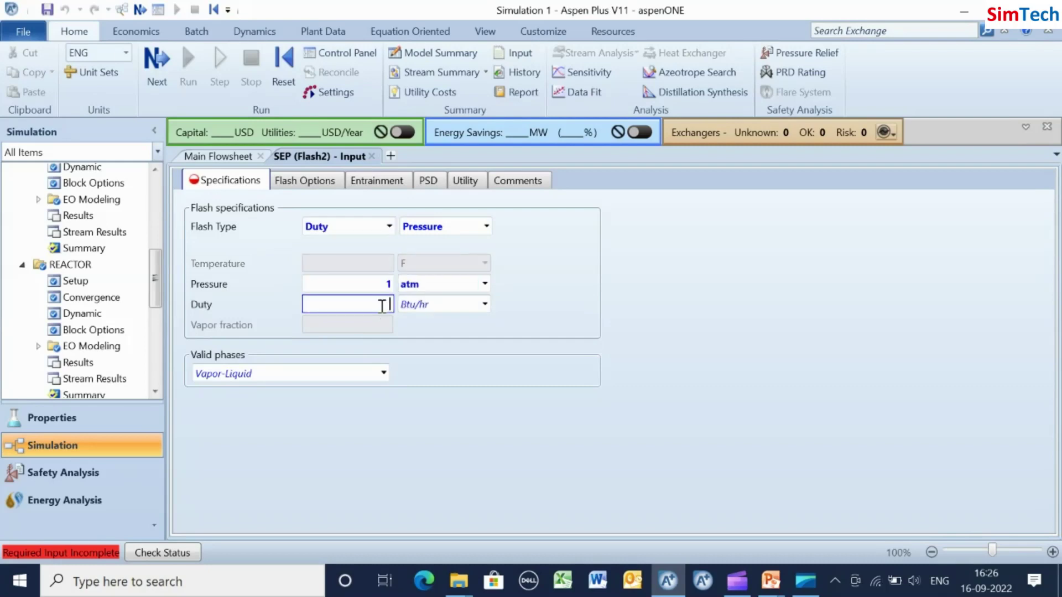
{"action": "type", "text": "0"}
{"action": "key", "text": "Return"}
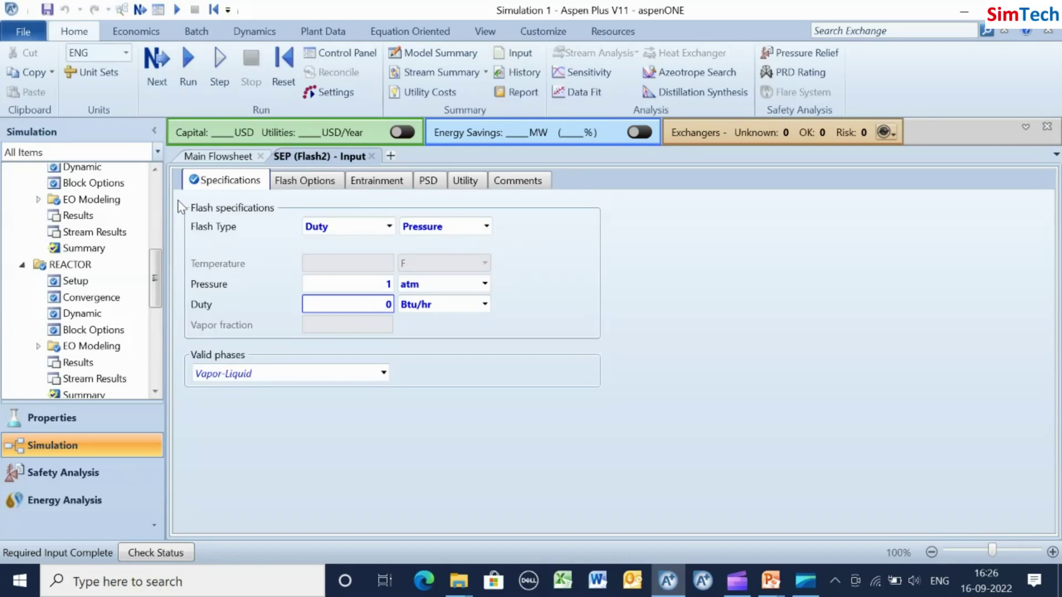
Run the simulation with the completed inputs and return to the main flowsheet.
{"action": "left_click", "coordinate": [154, 68]}
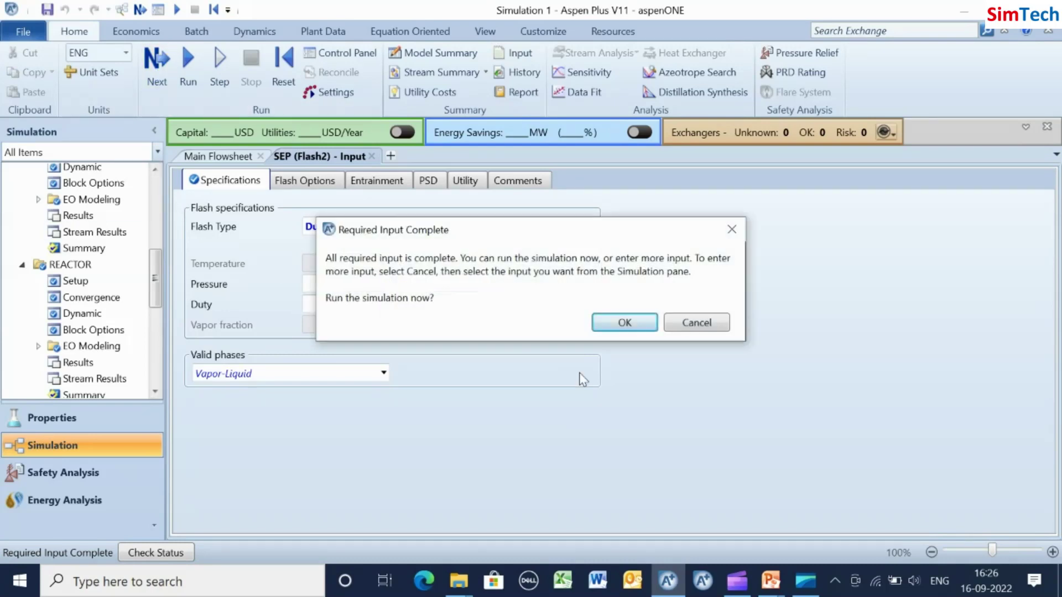
{"action": "left_click", "coordinate": [621, 323]}
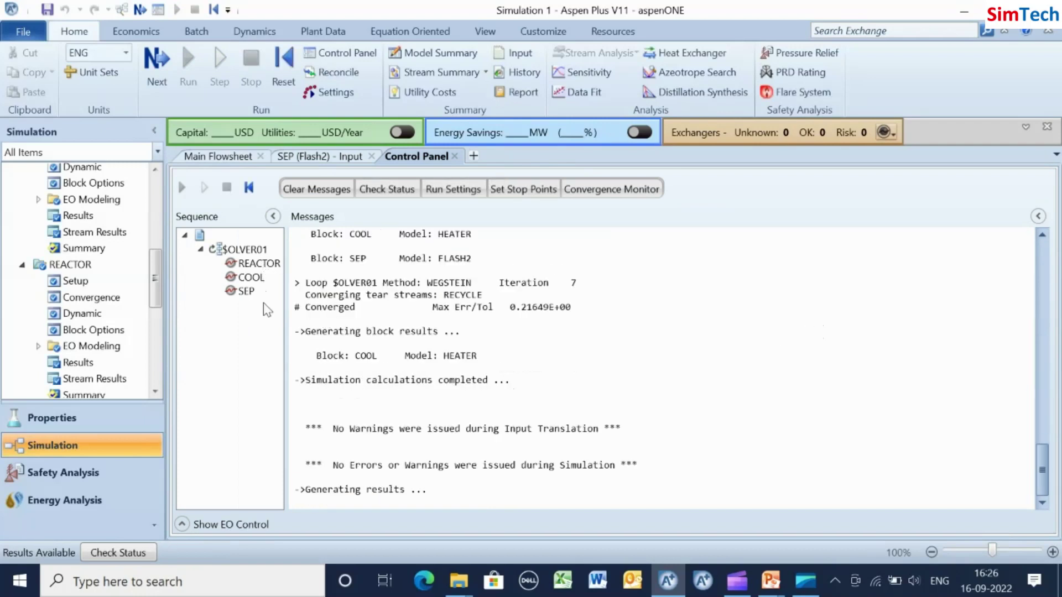
{"action": "left_click", "coordinate": [219, 157]}
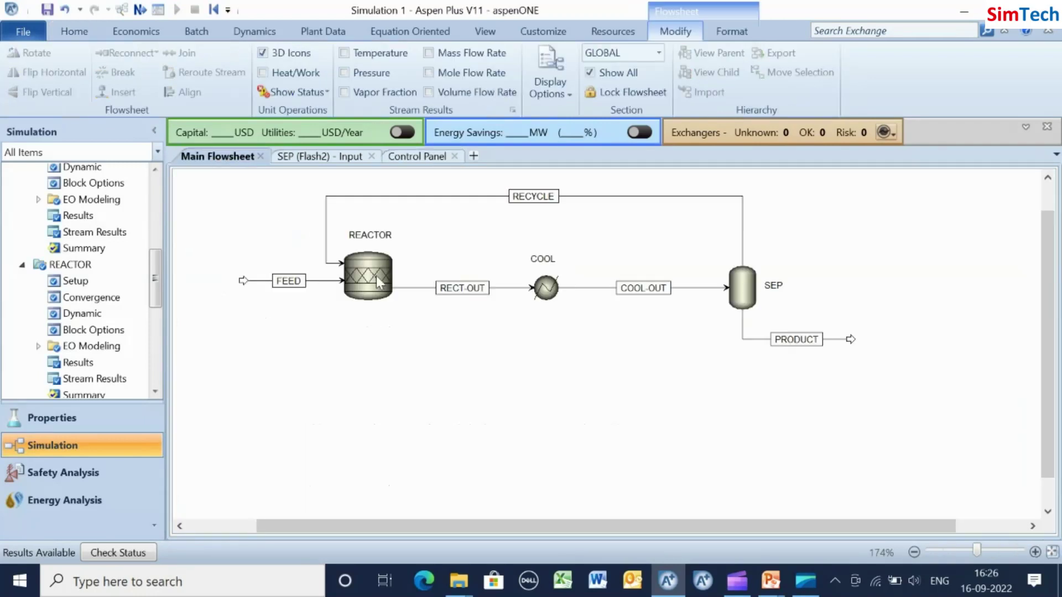
Review the RECYCLE stream's results, including its conditions and flows, and close them.
{"action": "right_click", "coordinate": [601, 196]}
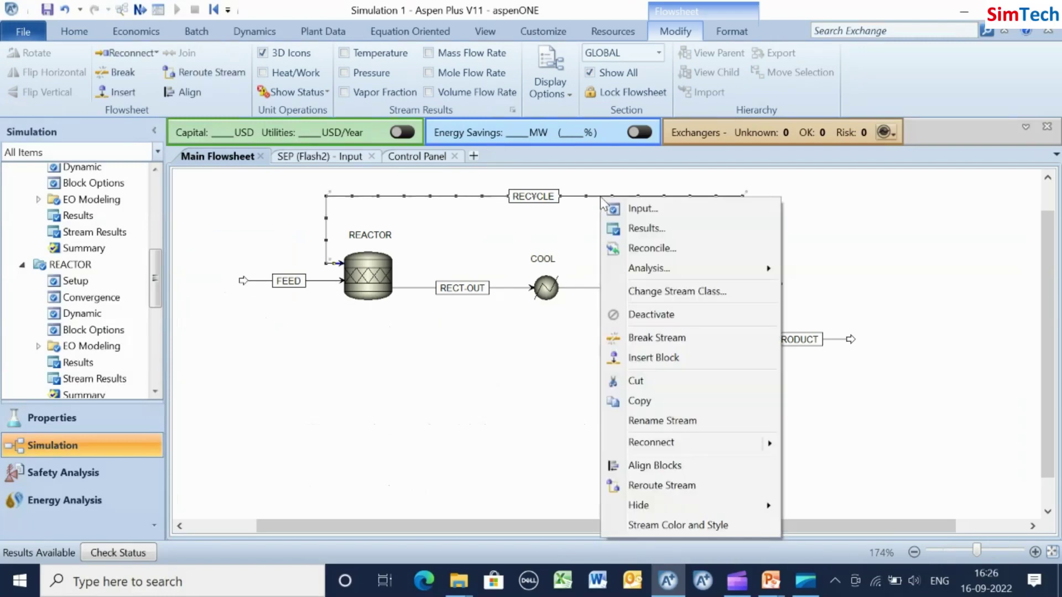
{"action": "left_click", "coordinate": [644, 227]}
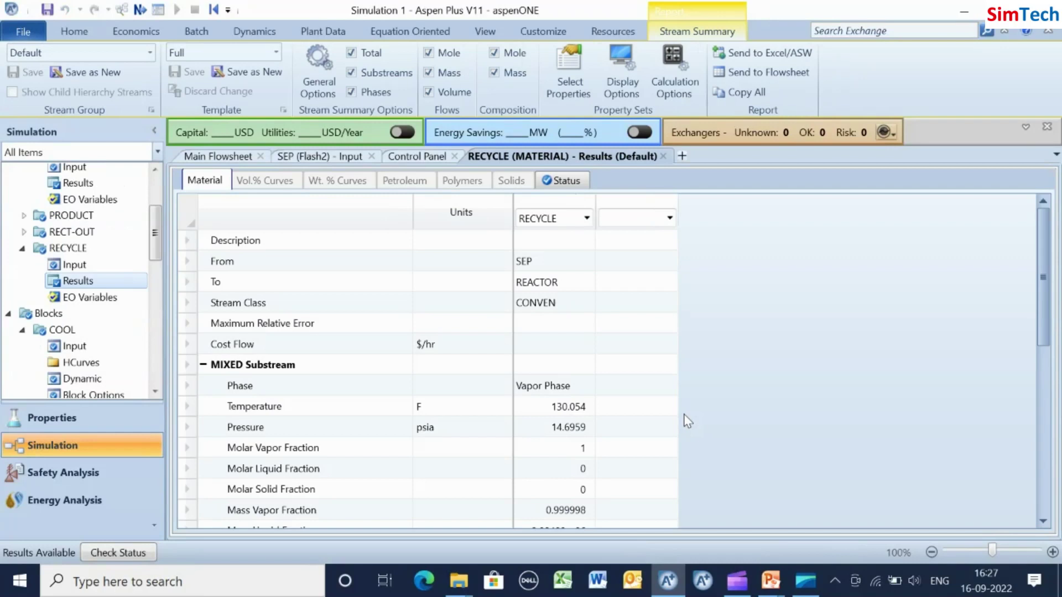
{"action": "scroll", "coordinate": [687, 422], "scroll_direction": "down", "scroll_amount": 5}
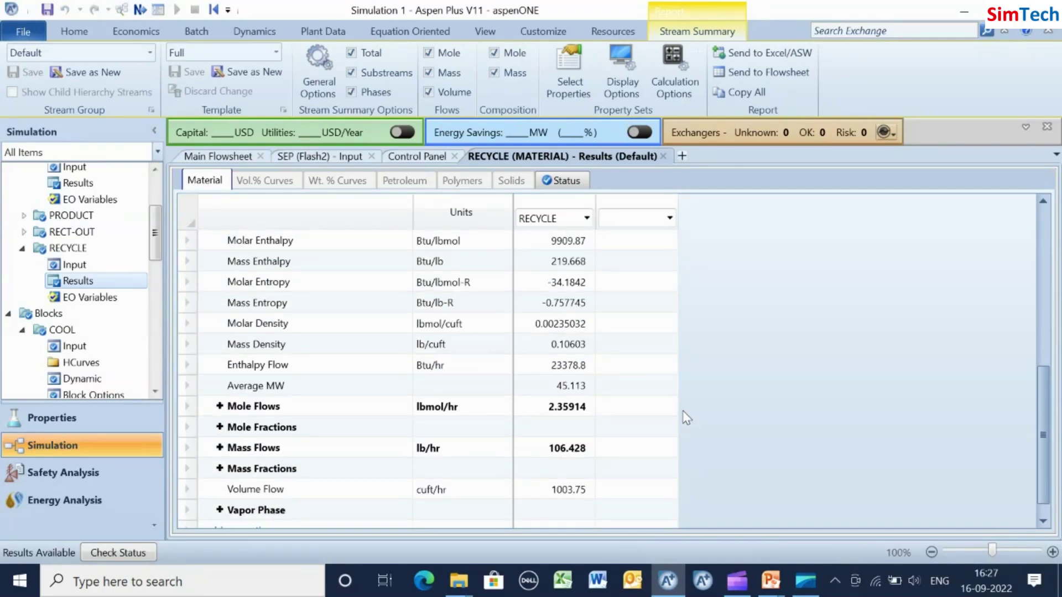
{"action": "scroll", "coordinate": [687, 418], "scroll_direction": "down", "scroll_amount": 1}
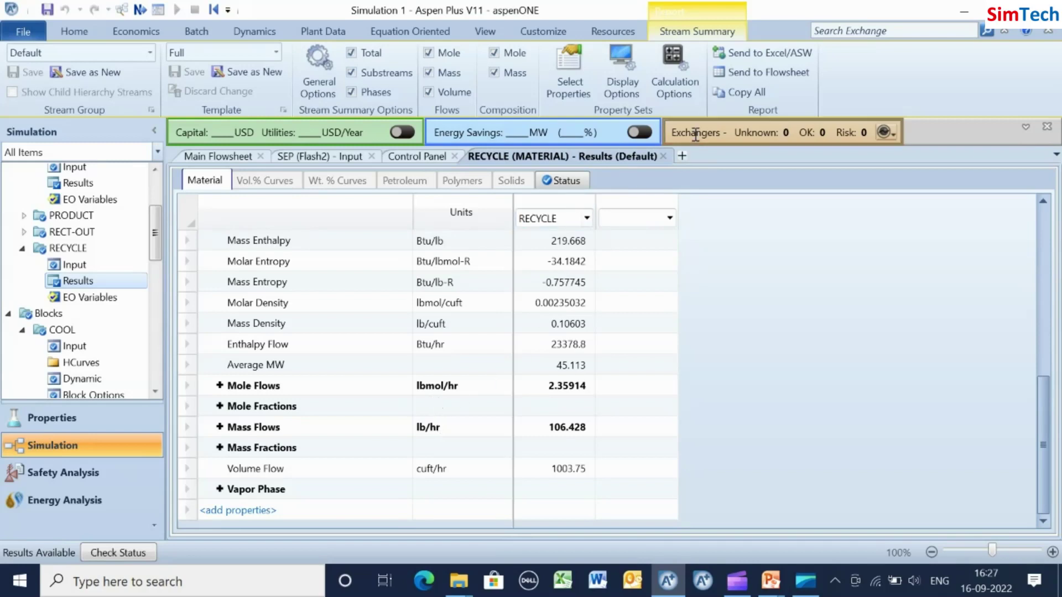
{"action": "left_click", "coordinate": [663, 156]}
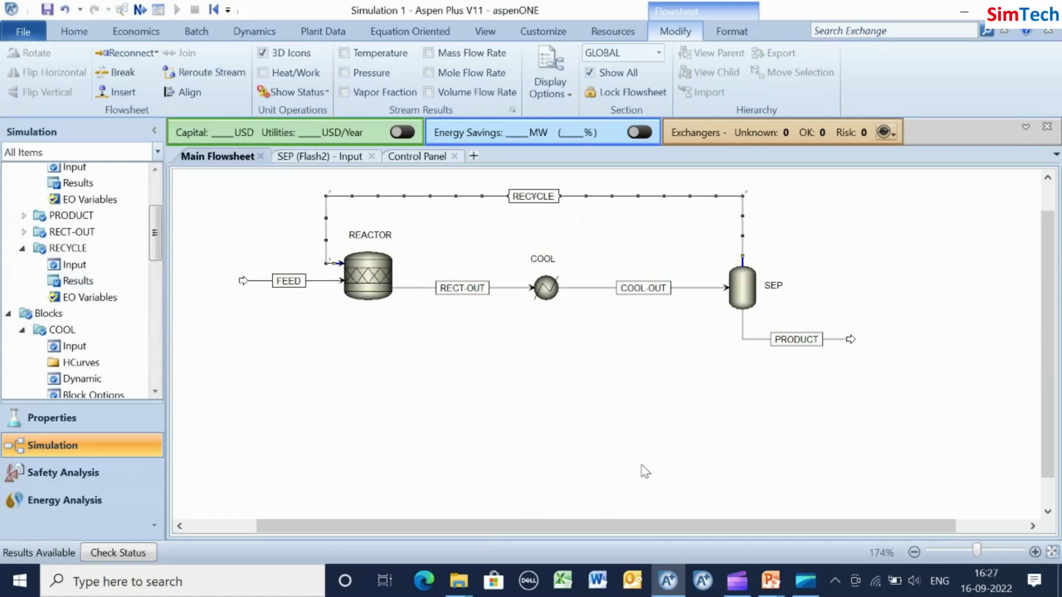
Examine the PRODUCT stream's results, expanding the mole fractions and mass fractions of the components.
{"action": "right_click", "coordinate": [764, 340]}
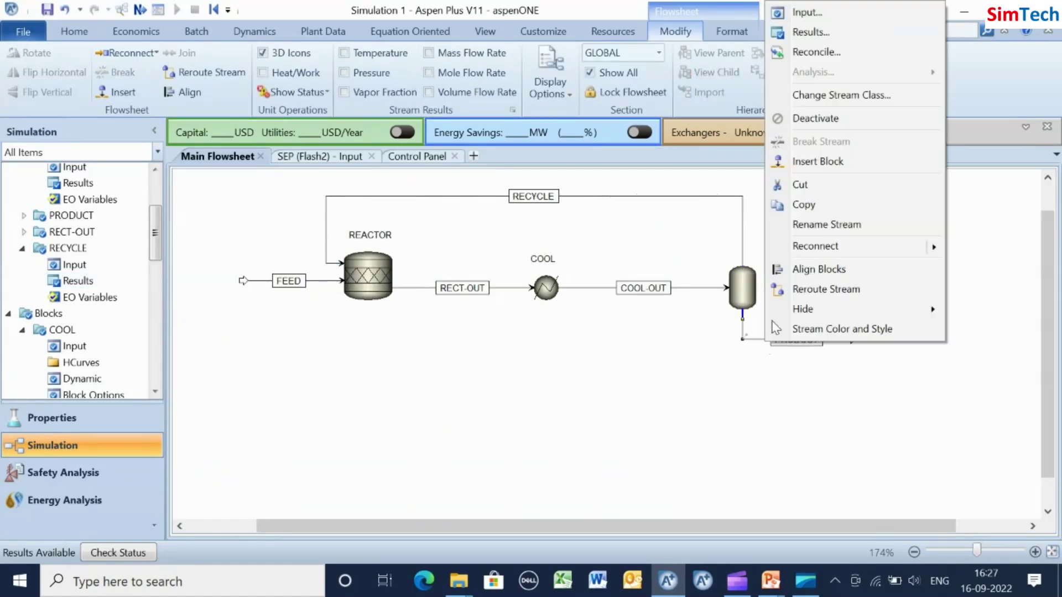
{"action": "left_click", "coordinate": [860, 34]}
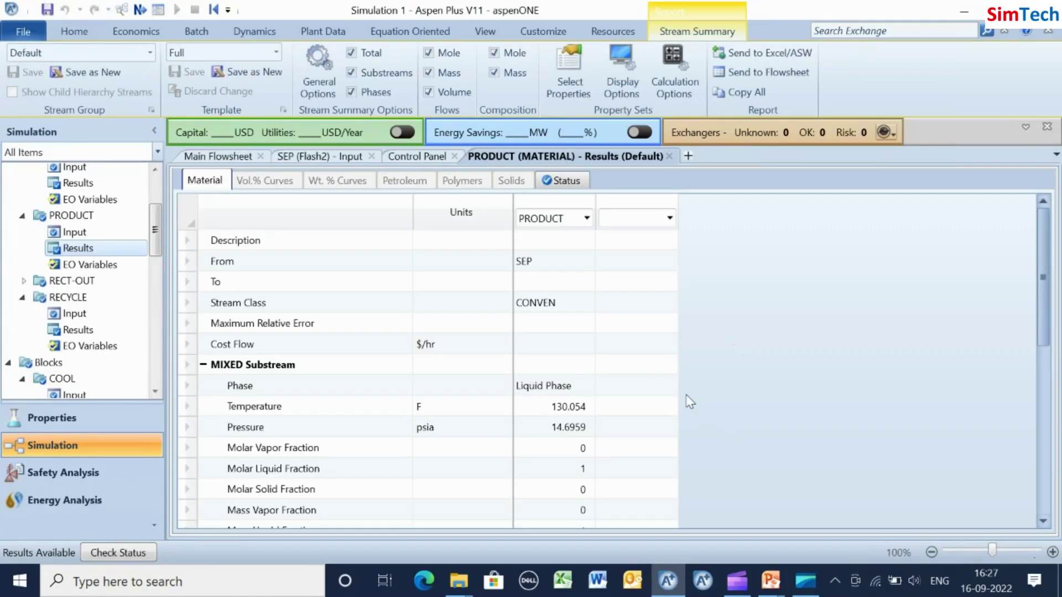
{"action": "scroll", "coordinate": [686, 369], "scroll_direction": "down", "scroll_amount": 4}
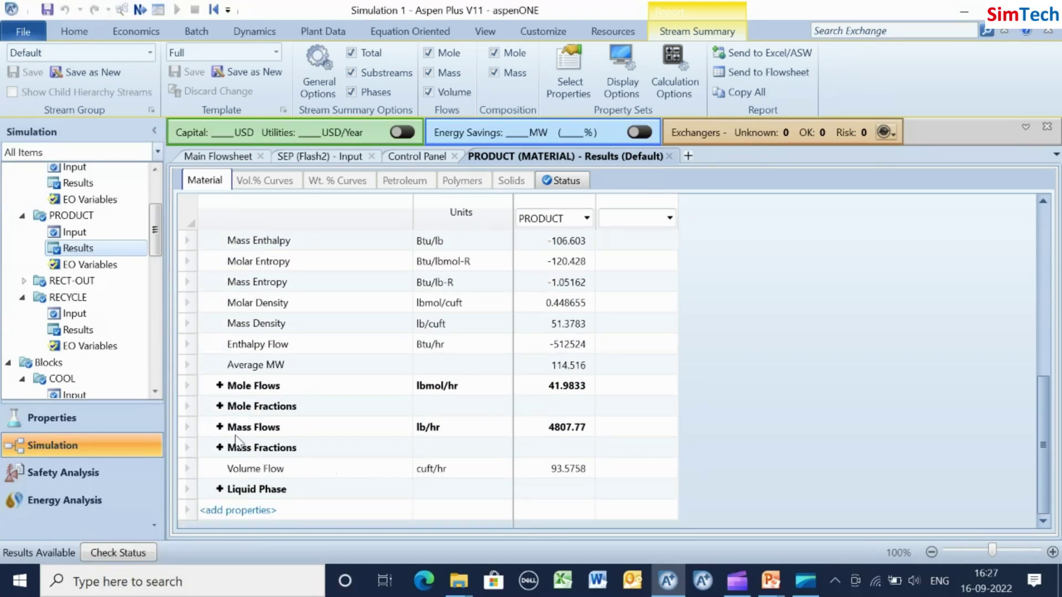
{"action": "left_click", "coordinate": [220, 406]}
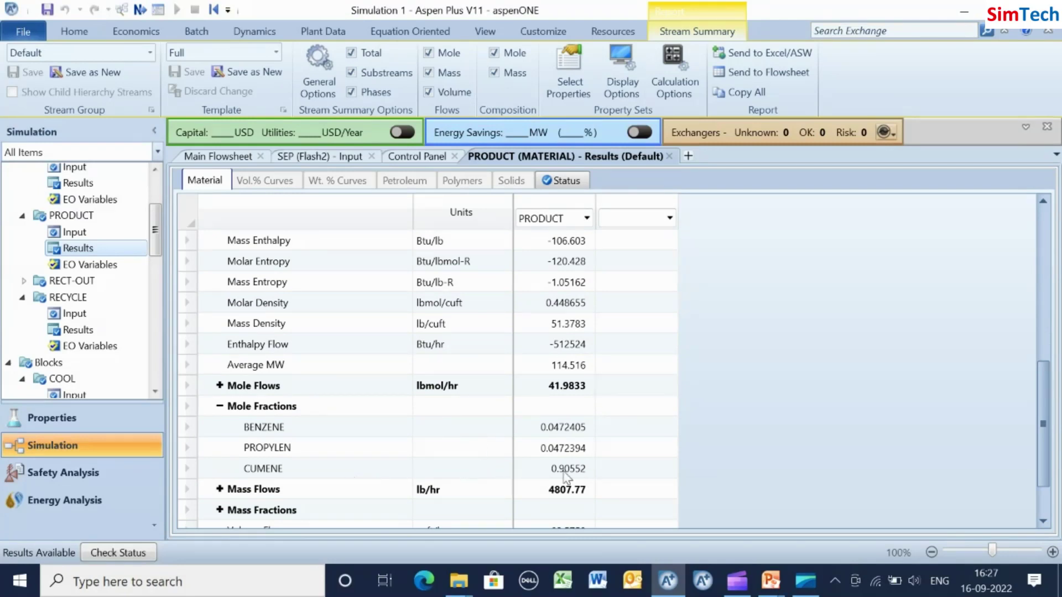
{"action": "scroll", "coordinate": [459, 431], "scroll_direction": "down", "scroll_amount": 2}
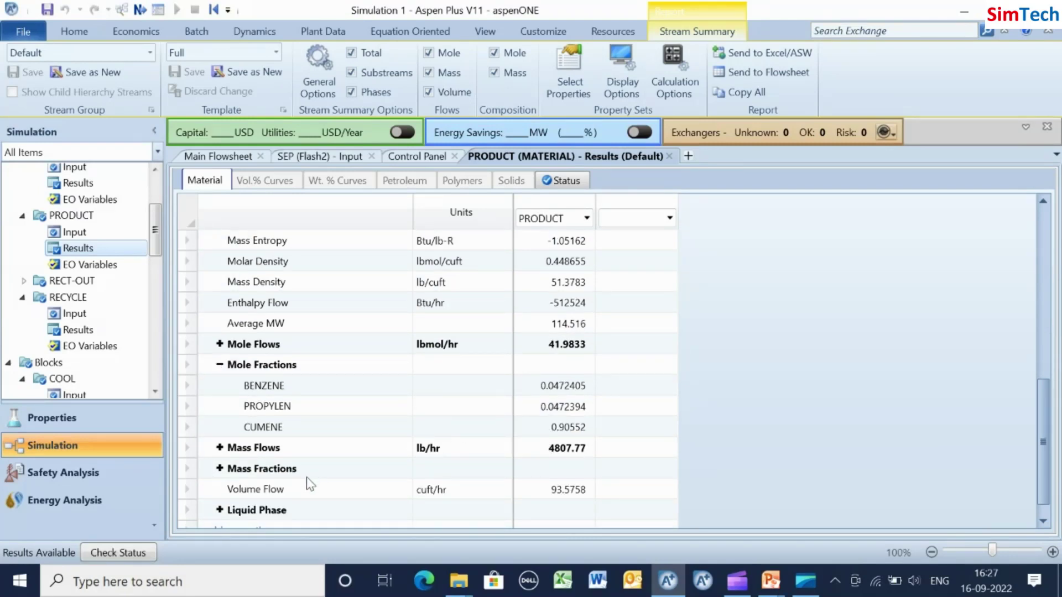
{"action": "left_click", "coordinate": [220, 469]}
{"action": "scroll", "coordinate": [490, 374], "scroll_direction": "down", "scroll_amount": 2}
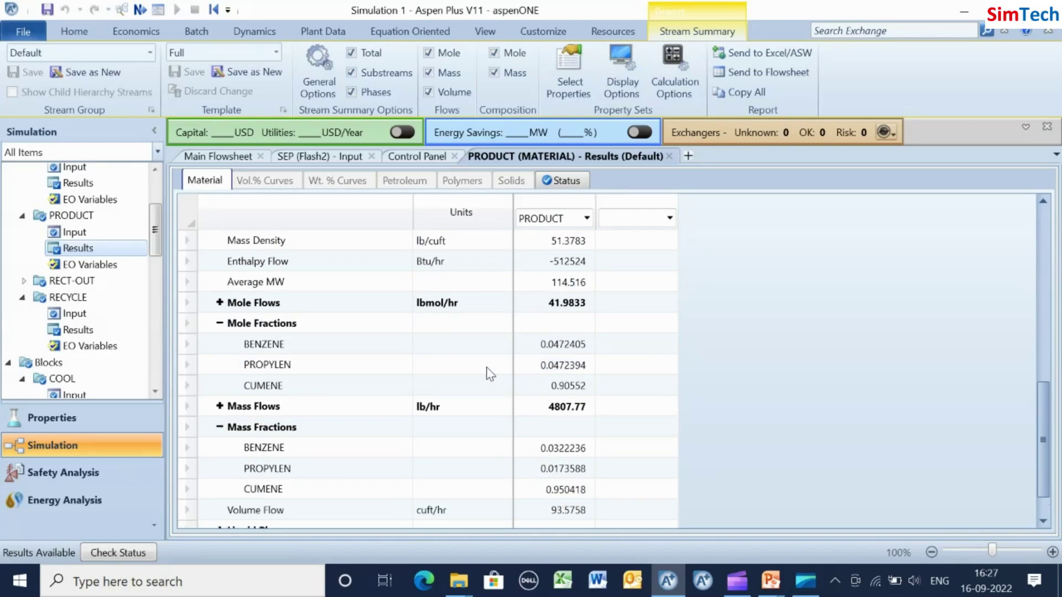
{"action": "left_click", "coordinate": [186, 385]}
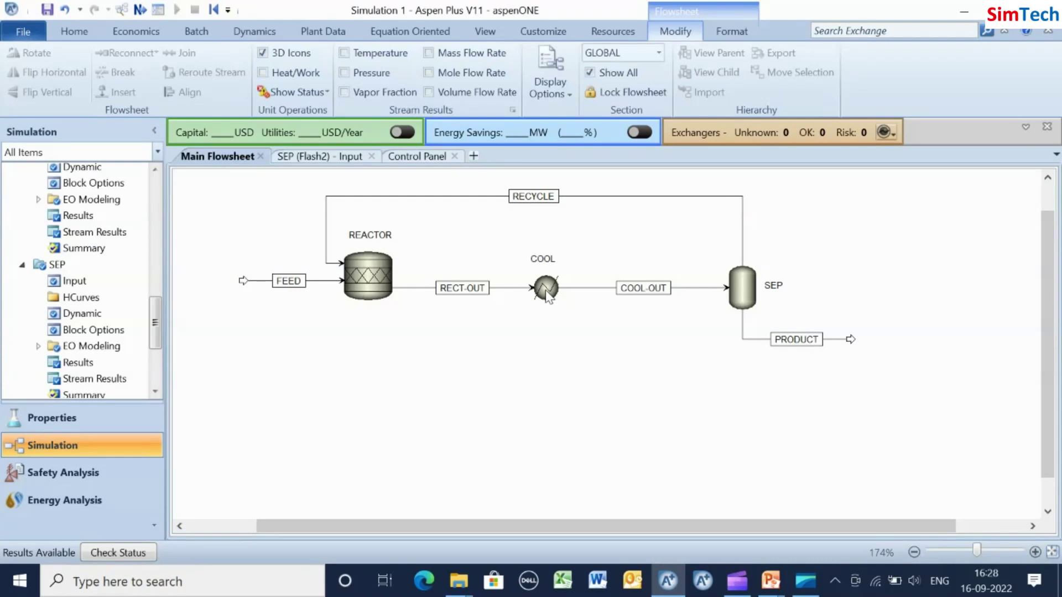
Set the COOL block's temperature to 110 F and rerun the simulation.
{"action": "double_click", "coordinate": [547, 292]}
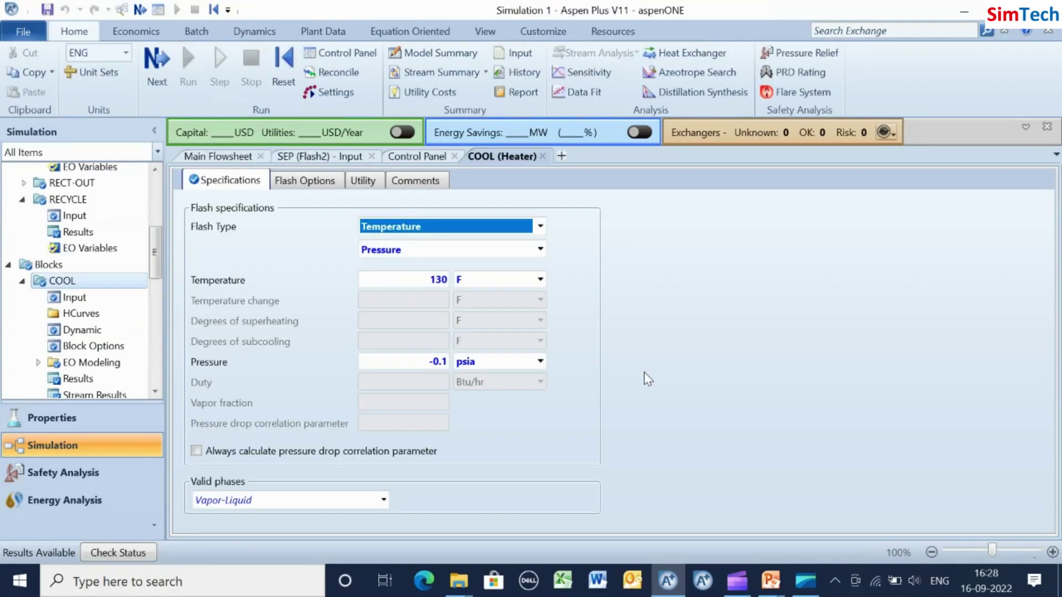
{"action": "left_click", "coordinate": [432, 284]}
{"action": "type", "text": "11"}
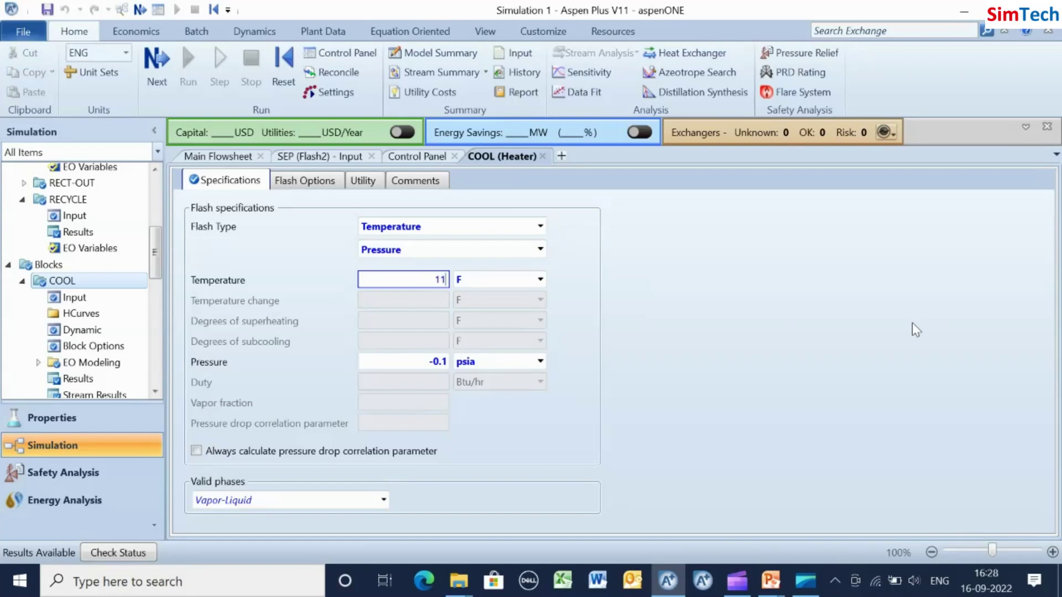
{"action": "key", "text": "Return"}
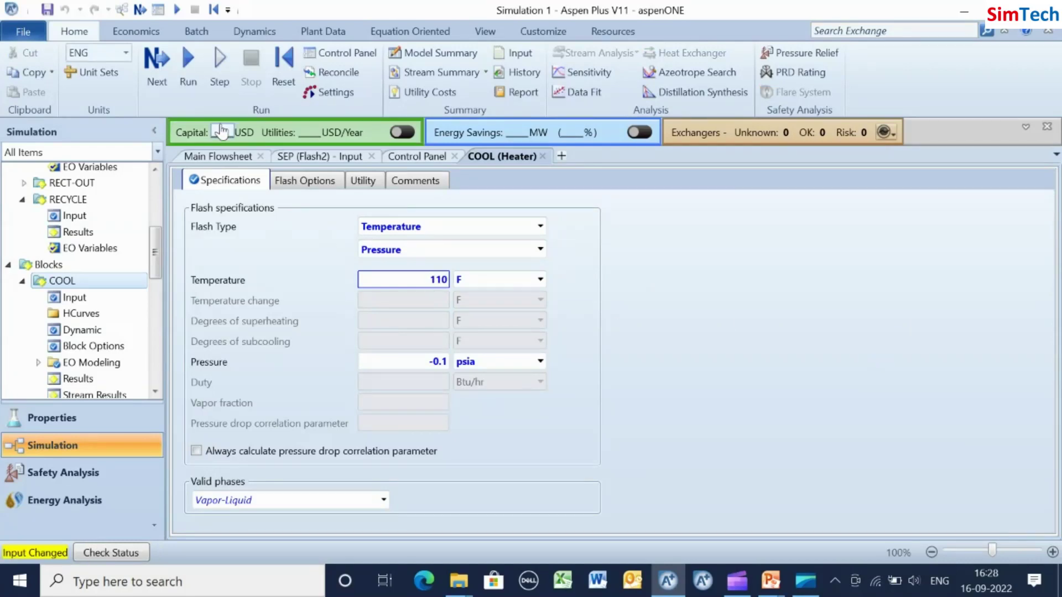
{"action": "left_click", "coordinate": [167, 82]}
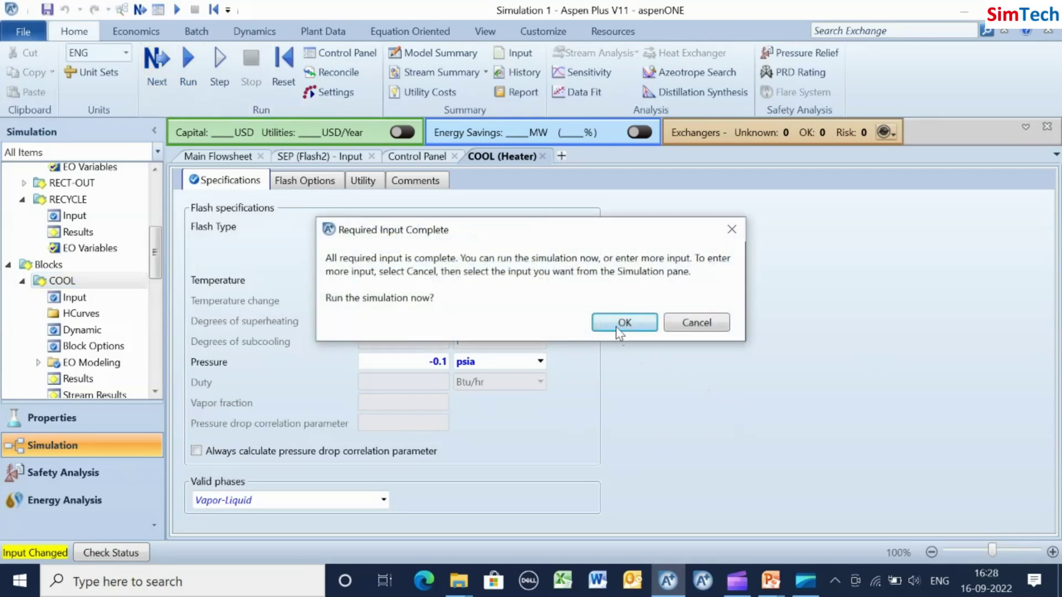
{"action": "left_click", "coordinate": [618, 325]}
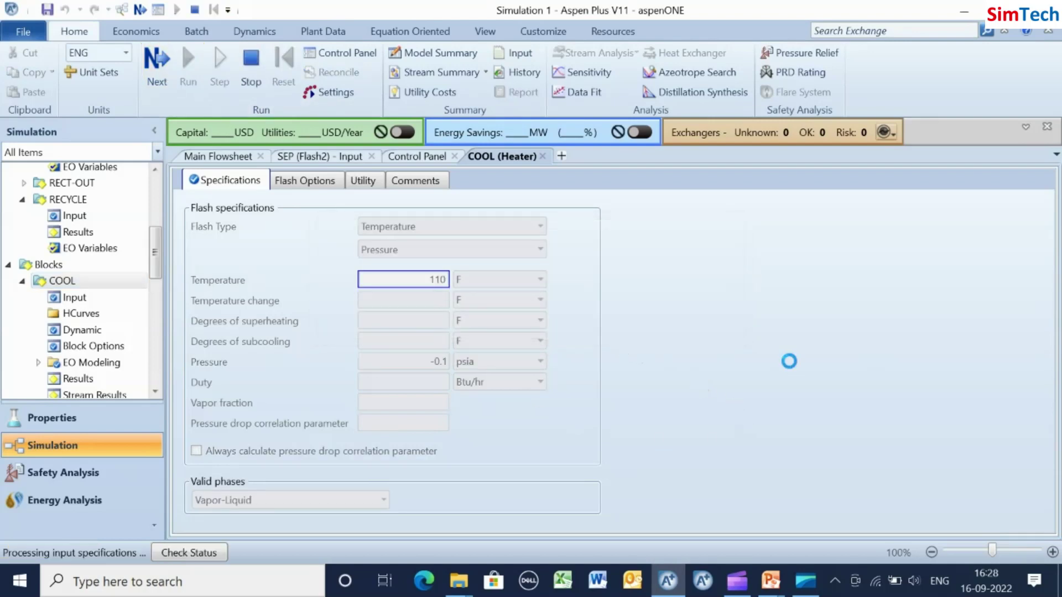
Check the component mole fractions in the PRODUCT stream's results for the rerun, focusing on CUMENE.
{"action": "left_click", "coordinate": [224, 157]}
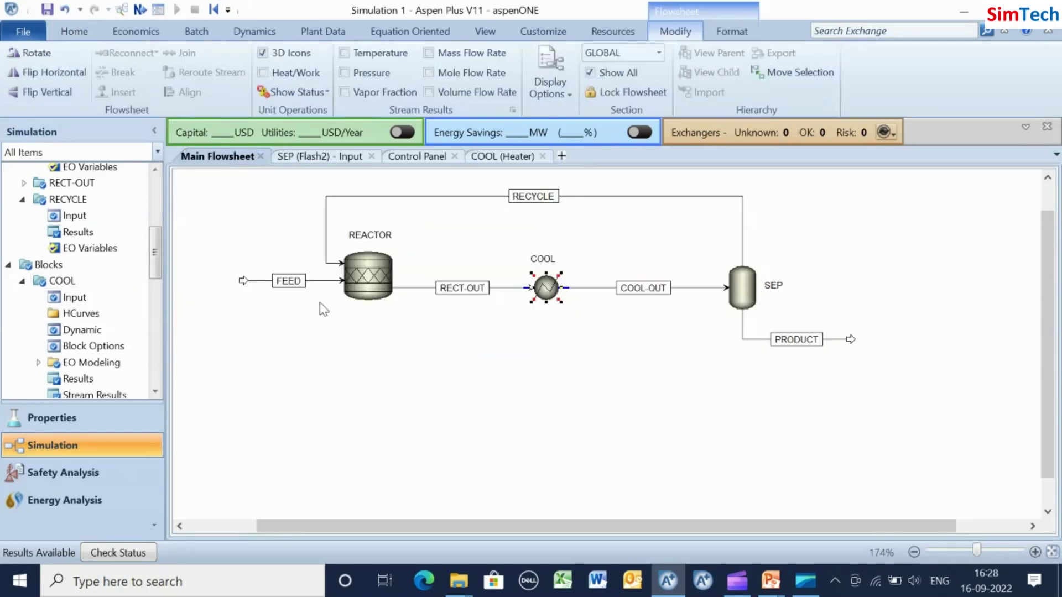
{"action": "left_click", "coordinate": [759, 339]}
{"action": "right_click", "coordinate": [760, 338]}
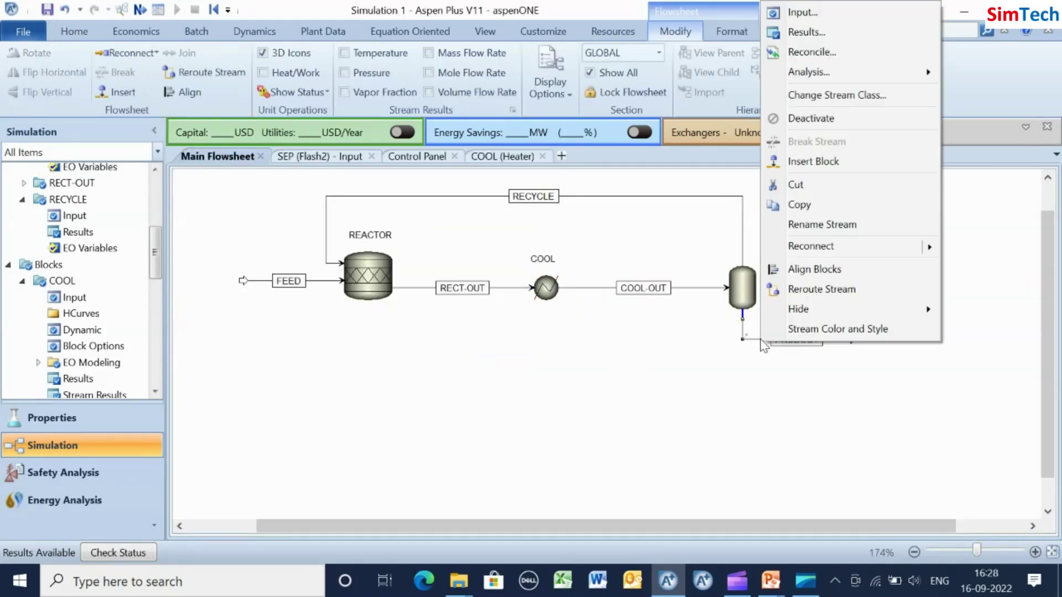
{"action": "left_click", "coordinate": [808, 34]}
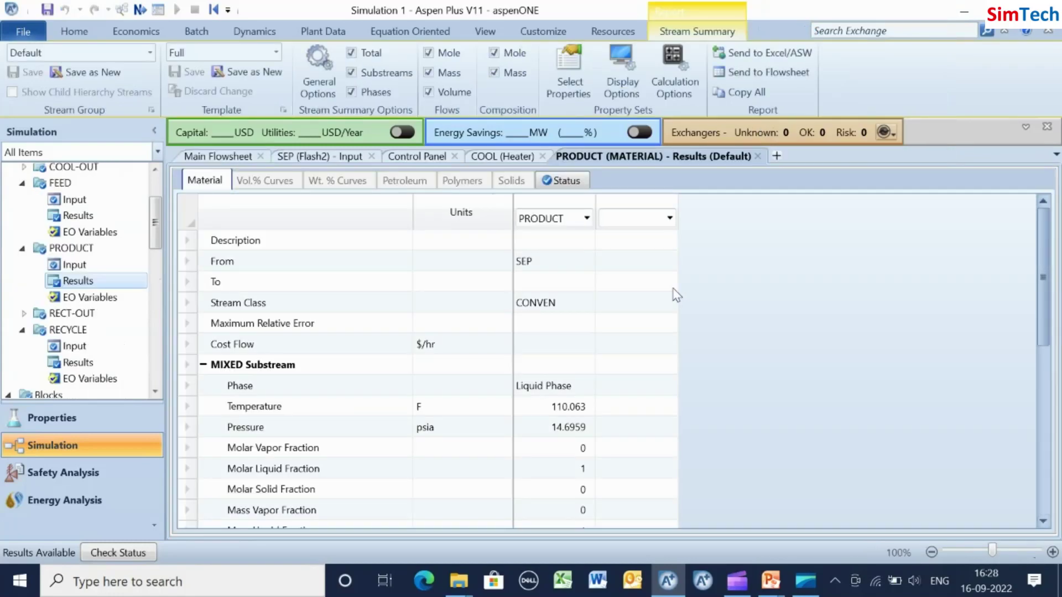
{"action": "scroll", "coordinate": [576, 310], "scroll_direction": "down", "scroll_amount": 2}
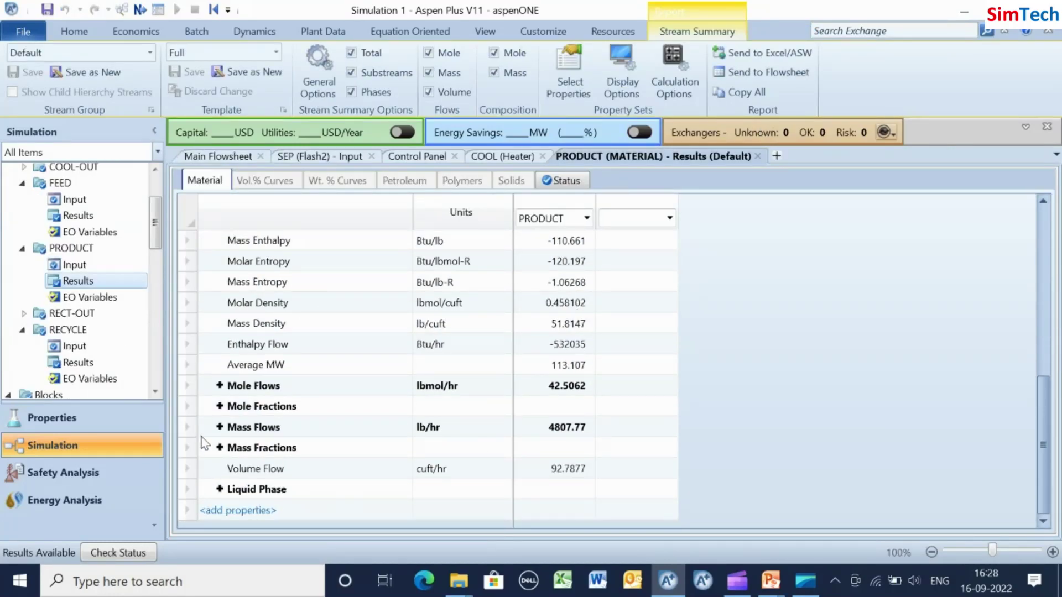
{"action": "left_click", "coordinate": [221, 406]}
{"action": "left_click", "coordinate": [186, 469]}
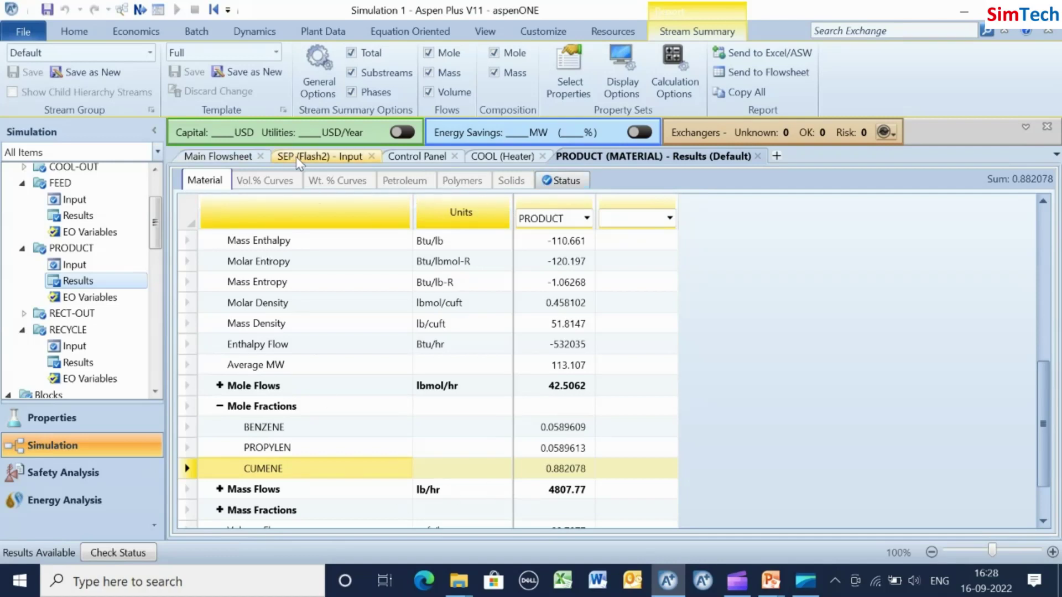
Set the COOL block's temperature to 150 F and rerun the simulation.
{"action": "left_click", "coordinate": [498, 157]}
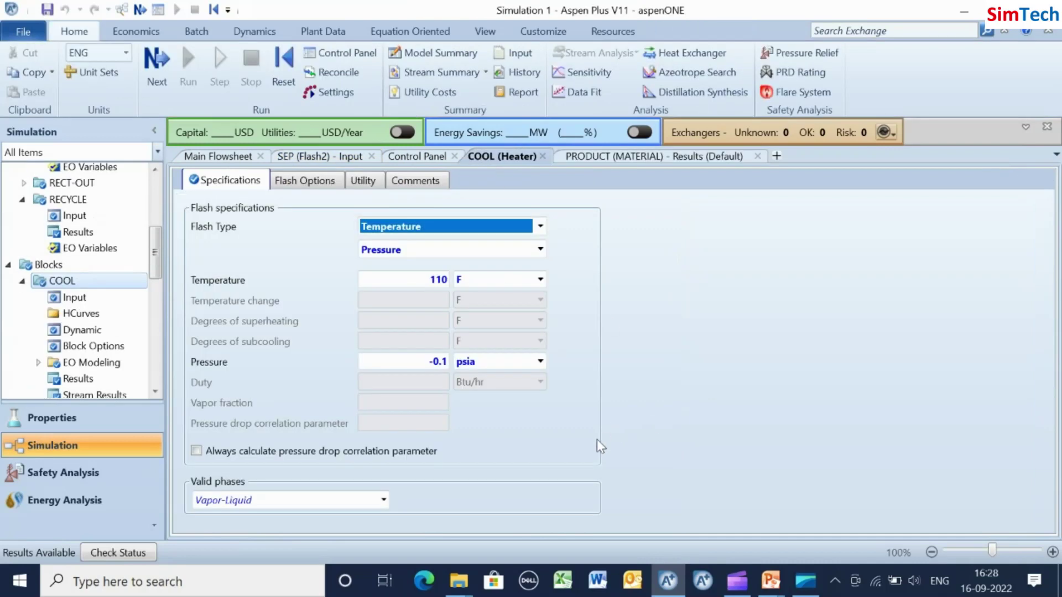
{"action": "left_click", "coordinate": [430, 280]}
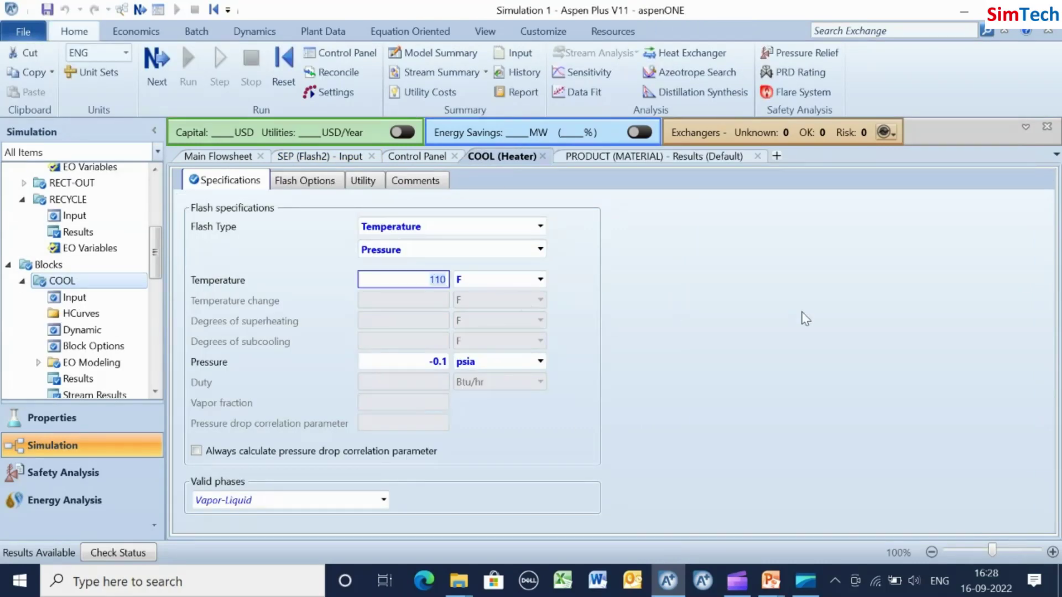
{"action": "type", "text": "150"}
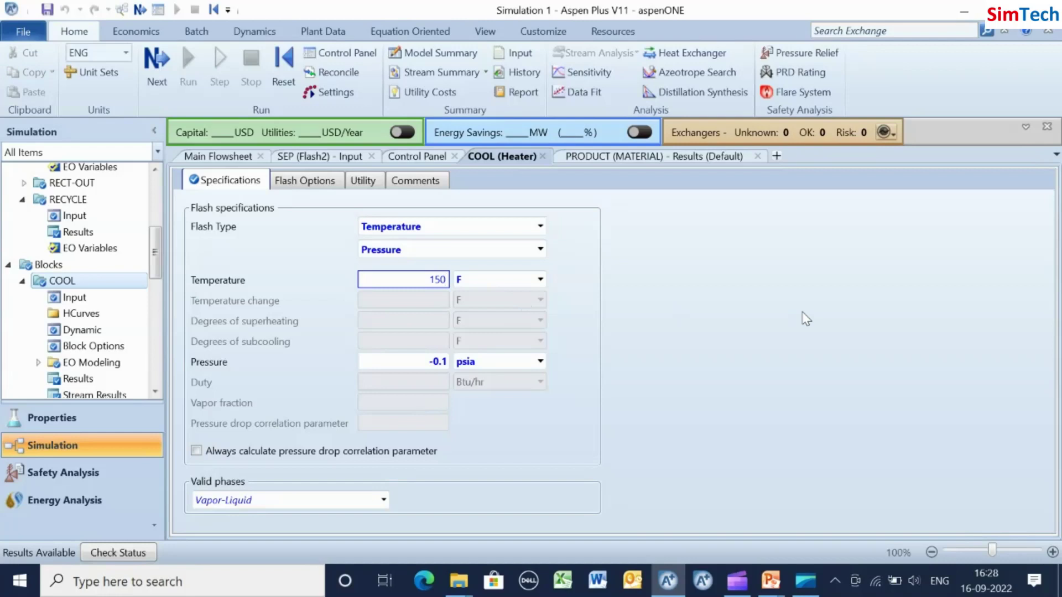
{"action": "key", "text": "Return"}
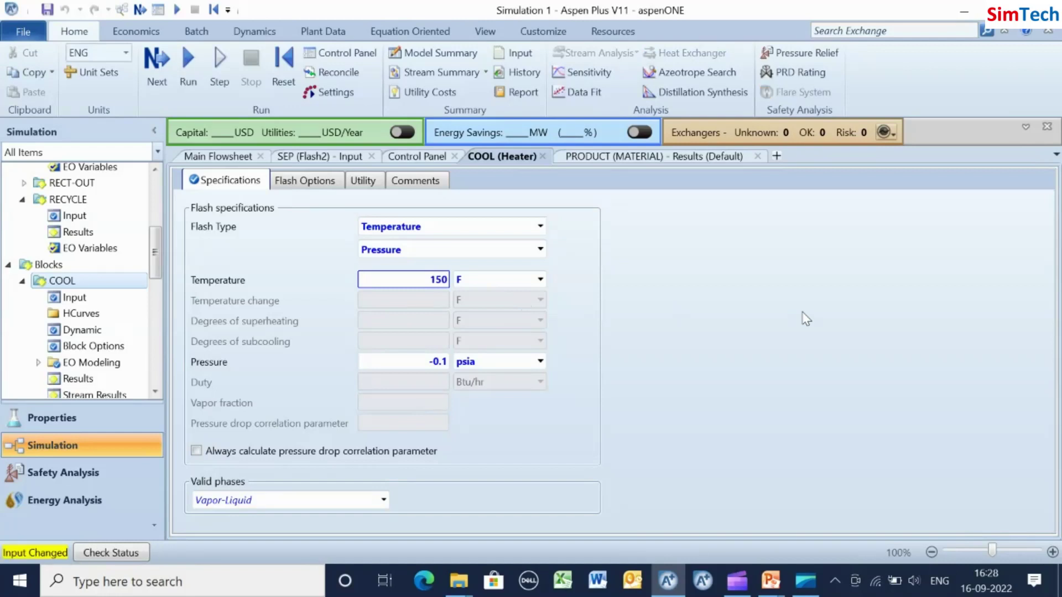
{"action": "left_click", "coordinate": [157, 84]}
{"action": "left_click", "coordinate": [621, 323]}
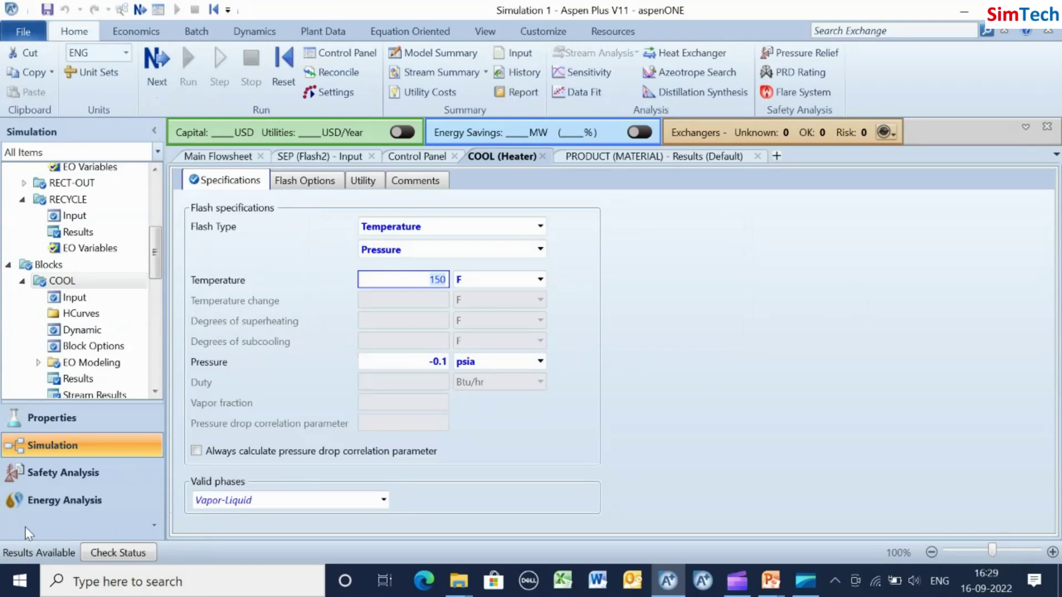
Check the CUMENE mole fraction in the PRODUCT stream's results, and close those results and the COOL block's form.
{"action": "left_click", "coordinate": [677, 163]}
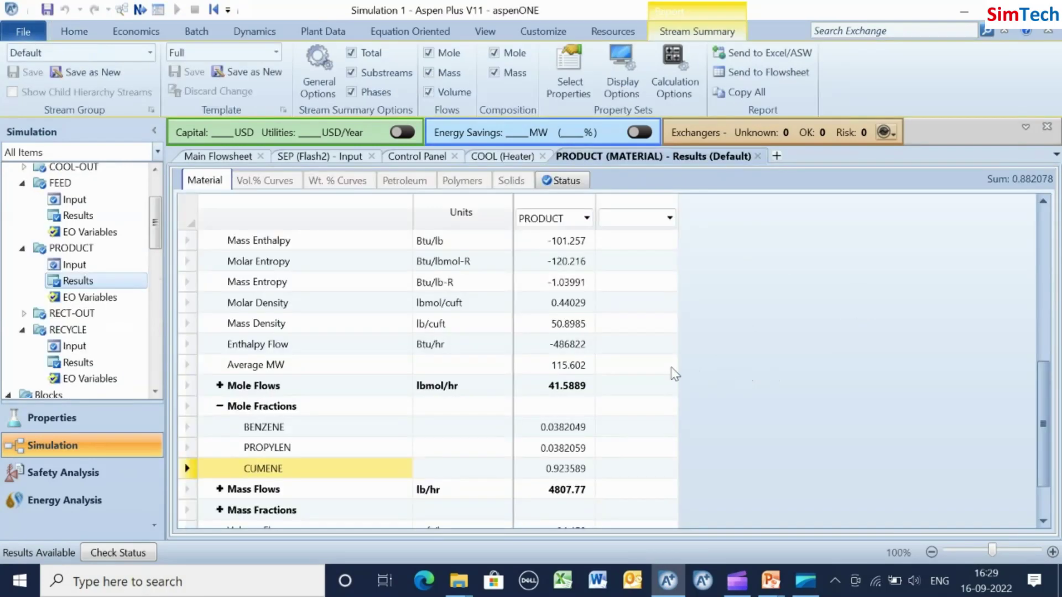
{"action": "left_click", "coordinate": [188, 469]}
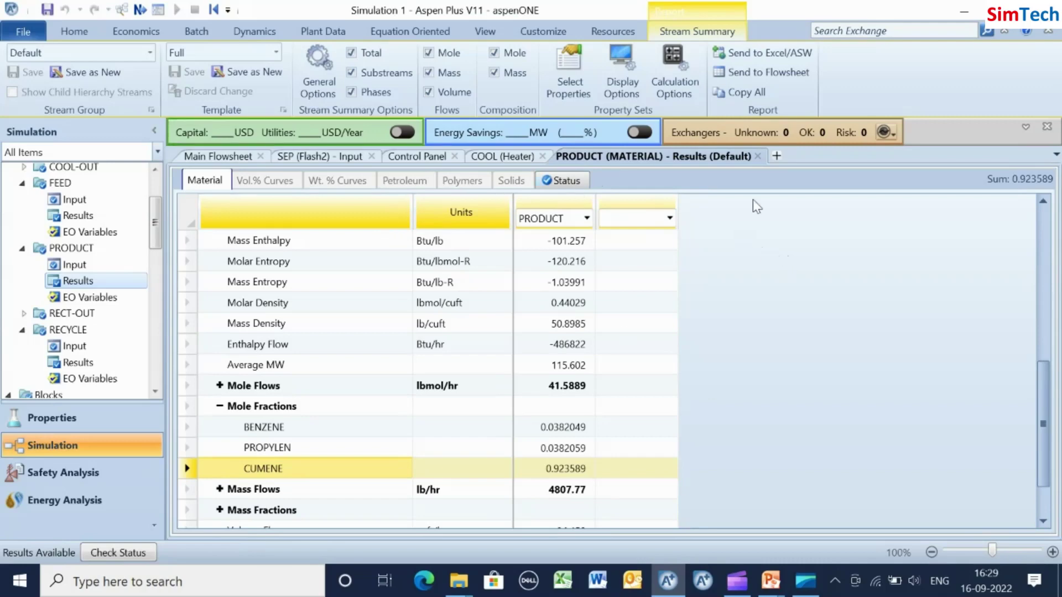
{"action": "left_click", "coordinate": [757, 156]}
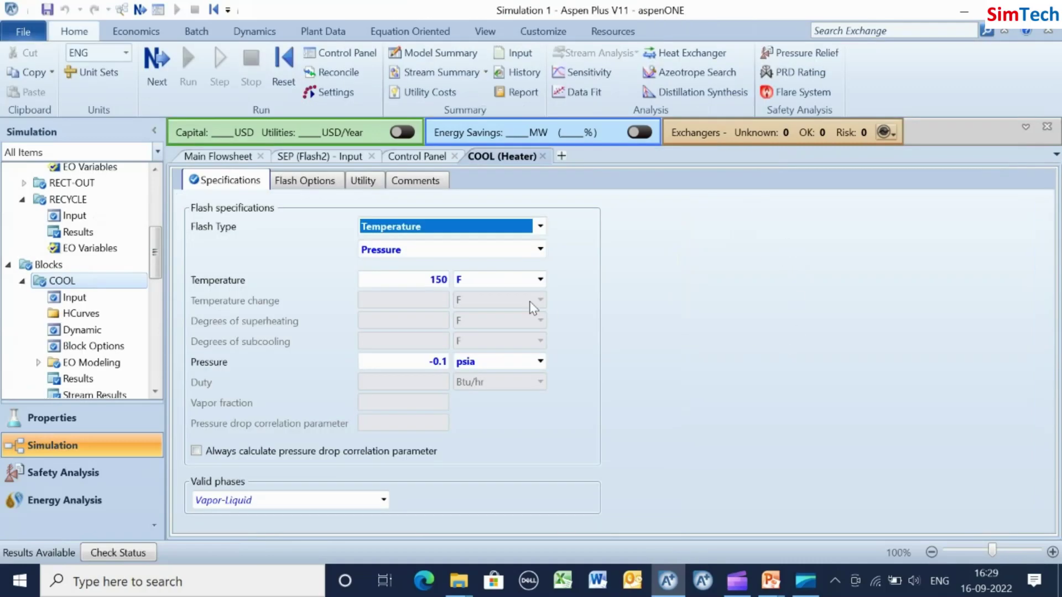
{"action": "left_click", "coordinate": [543, 156]}
Save the simulation as Cumene.bkp in the Cumene folder, also keeping a copy in Aspen Plus Document format (.apw).
{"action": "key", "text": "ctrl+s"}
{"action": "double_click", "coordinate": [169, 304]}
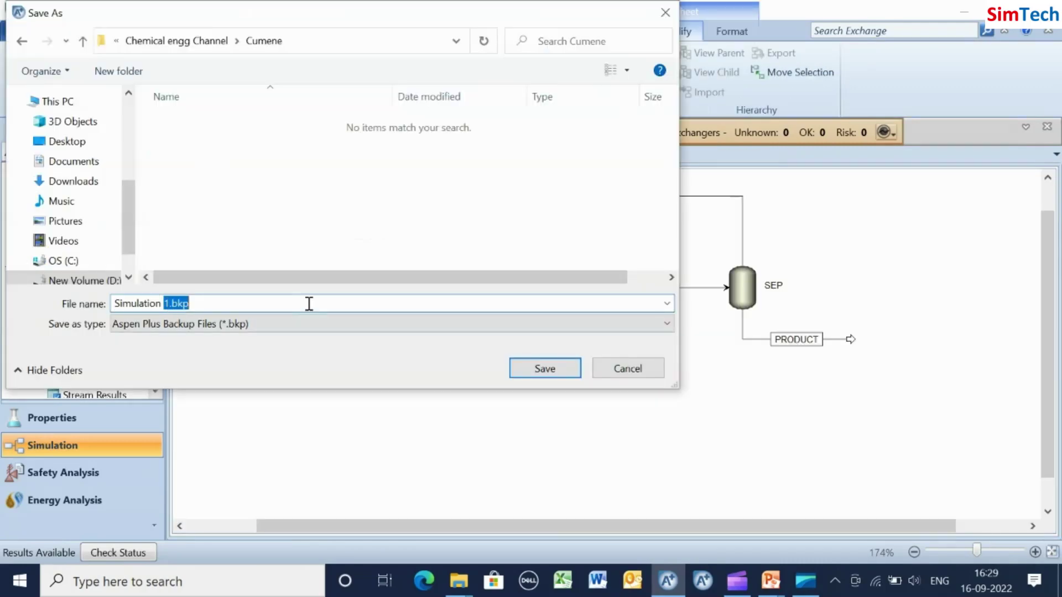
{"action": "key", "text": "Left"}
{"action": "key", "text": "Right"}
{"action": "key", "text": "BackSpace"}
{"action": "key", "text": "BackSpace"}
{"action": "key", "text": "BackSpace"}
{"action": "key", "text": "BackSpace"}
{"action": "key", "text": "BackSpace"}
{"action": "key", "text": "BackSpace"}
{"action": "key", "text": "BackSpace"}
{"action": "key", "text": "BackSpace"}
{"action": "key", "text": "BackSpace"}
{"action": "key", "text": "BackSpace"}
{"action": "key", "text": "BackSpace"}
{"action": "key", "text": "BackSpace"}
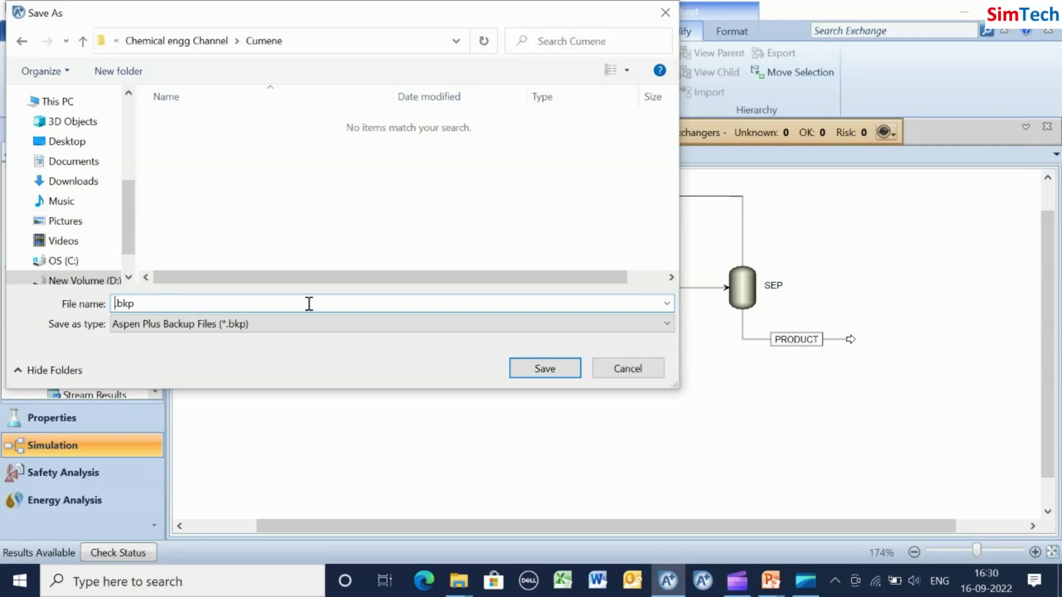
{"action": "type", "text": "Cumene"}
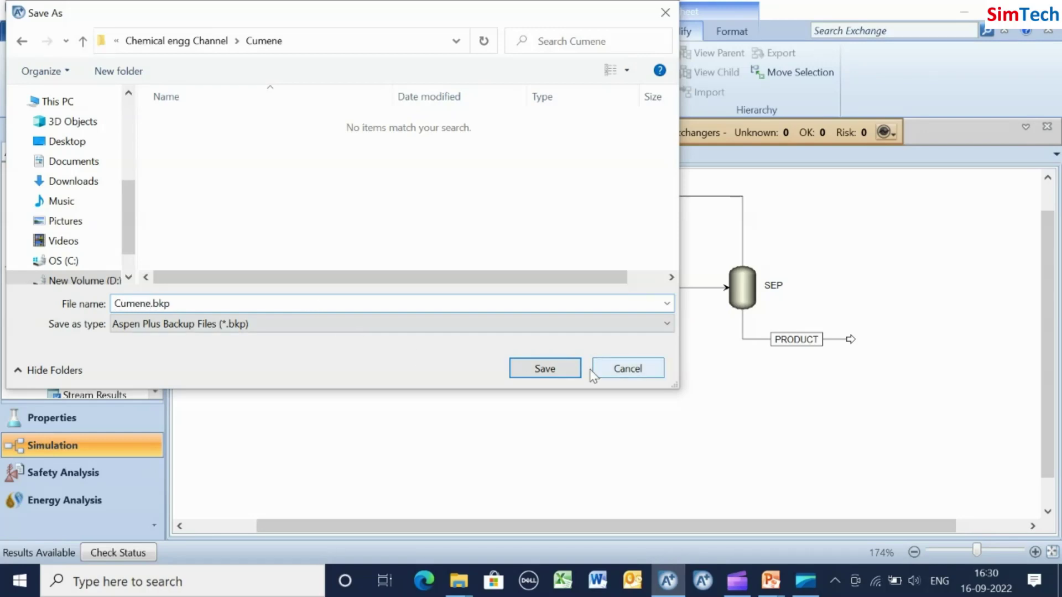
{"action": "left_click", "coordinate": [536, 370]}
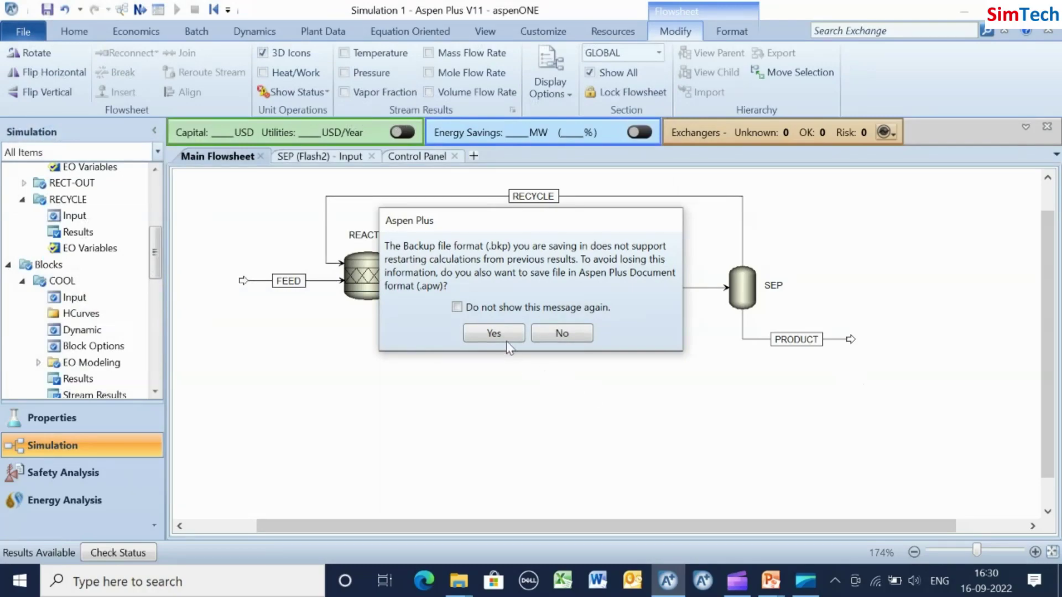
{"action": "left_click", "coordinate": [503, 335]}
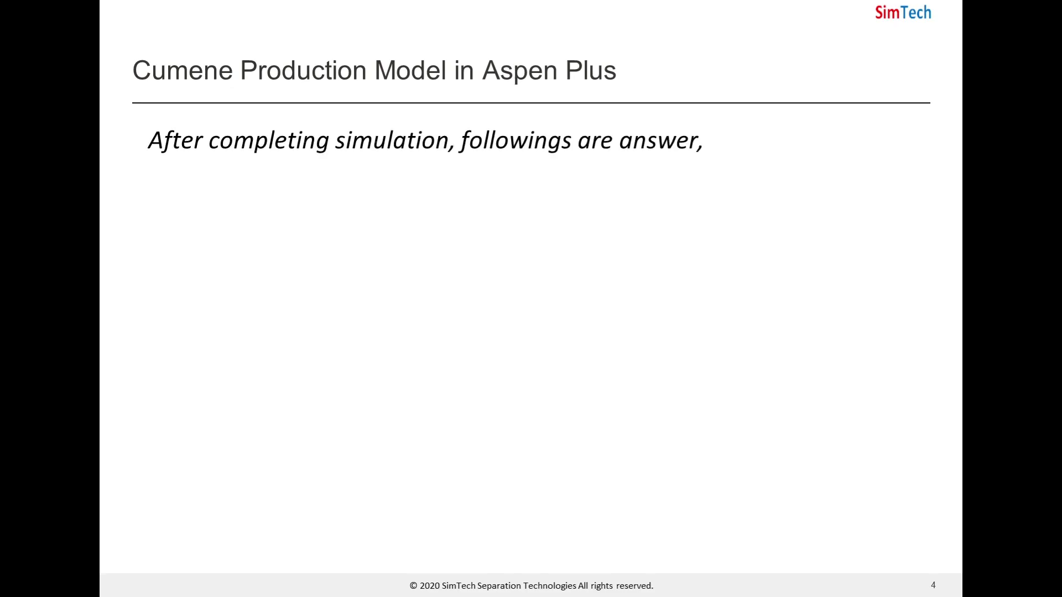